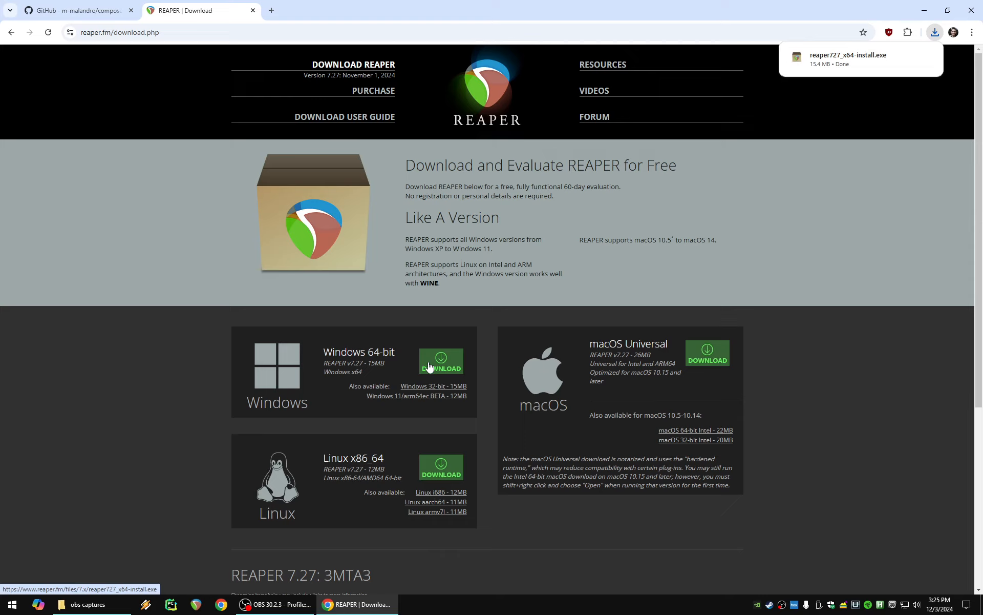
- Launch the downloaded REAPER 7.27 installer, accept the license agreement and continue with the portable install option enabled
click(847, 60)
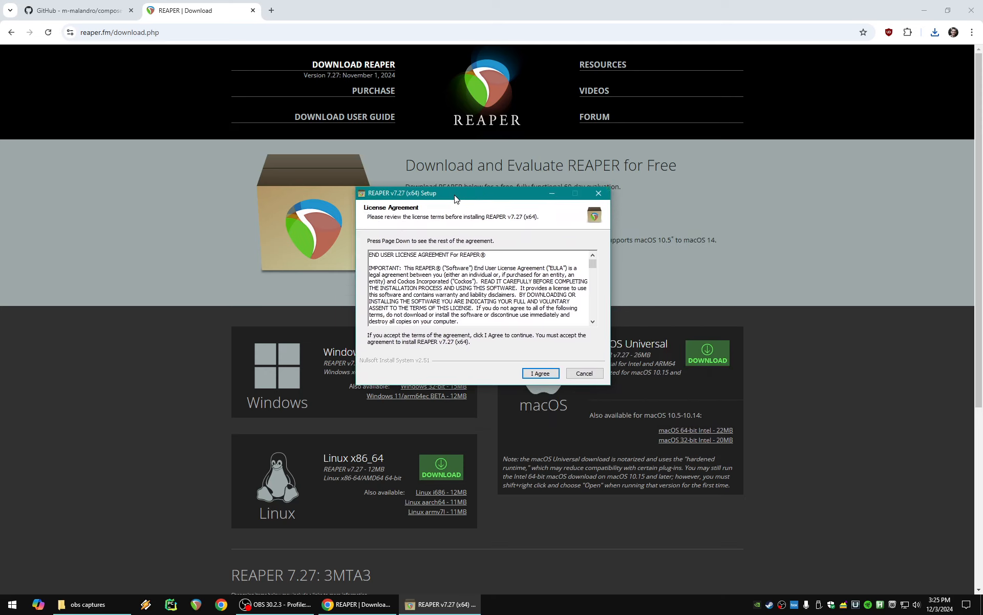
click(530, 373)
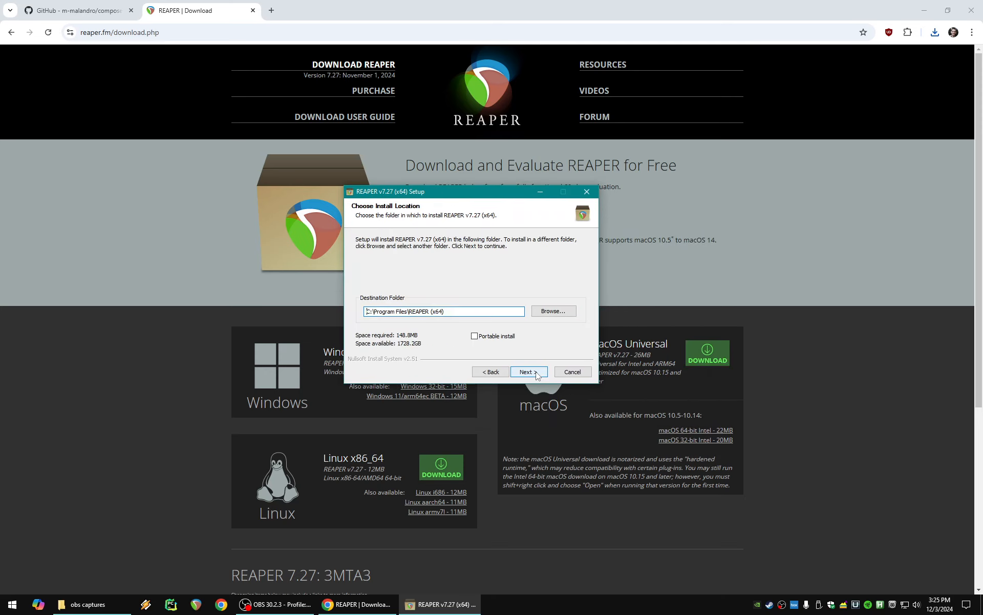
click(474, 337)
click(474, 336)
click(474, 336)
click(474, 336)
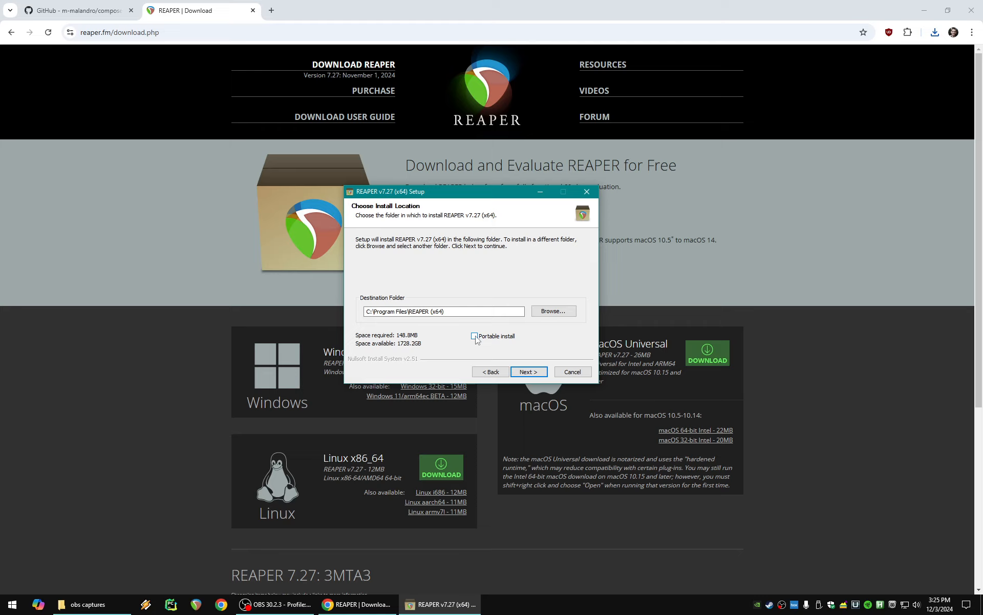
click(474, 336)
click(419, 312)
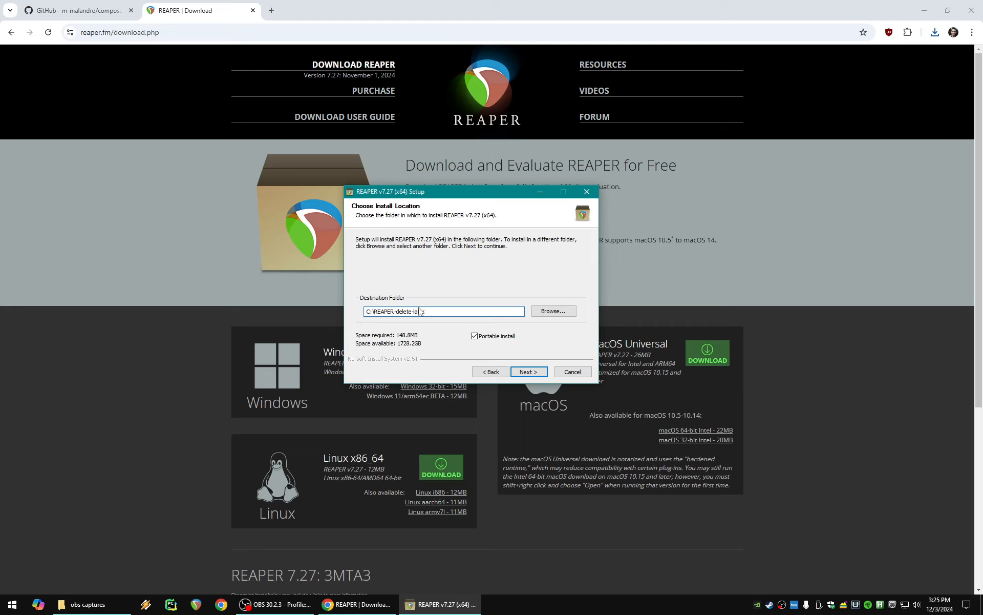
click(534, 371)
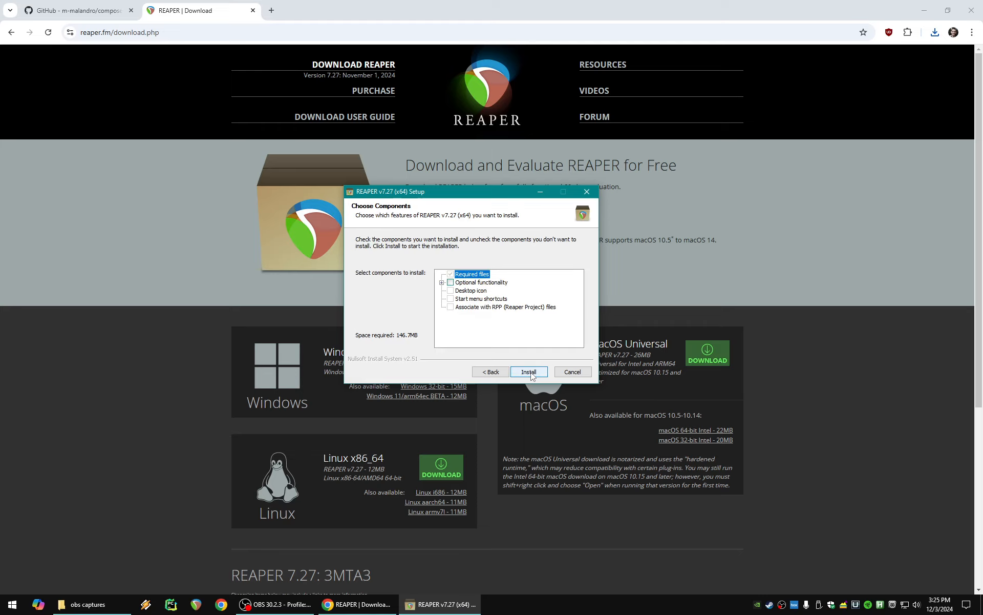
- Install REAPER with only the required files, close the setup and run the program
click(442, 282)
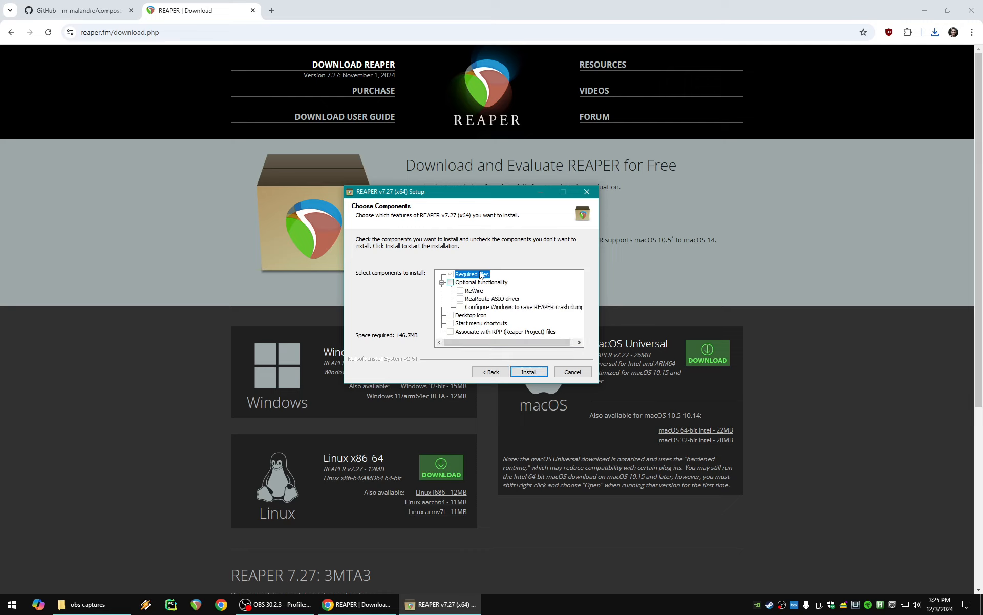
click(523, 372)
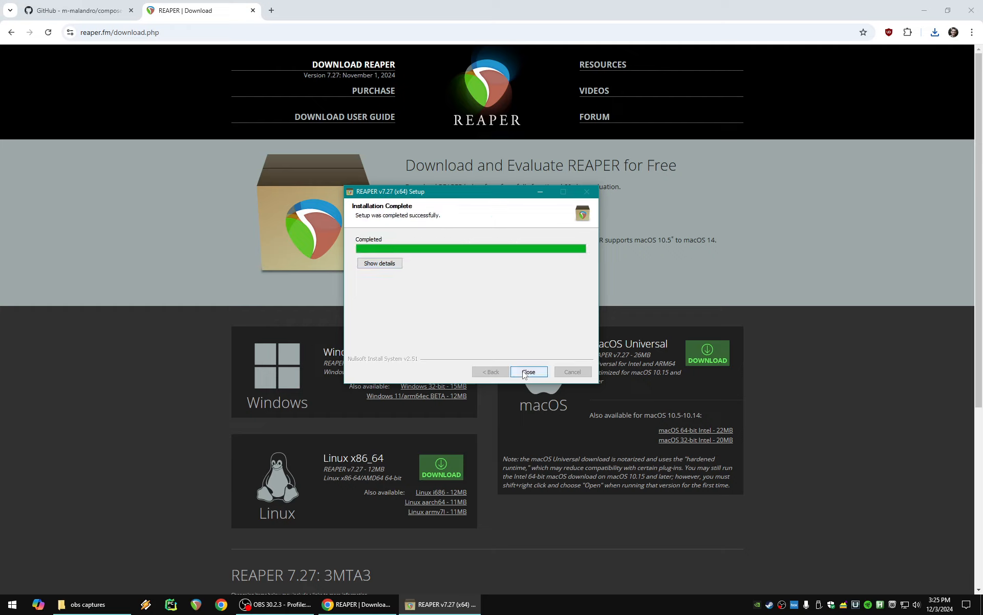
click(523, 372)
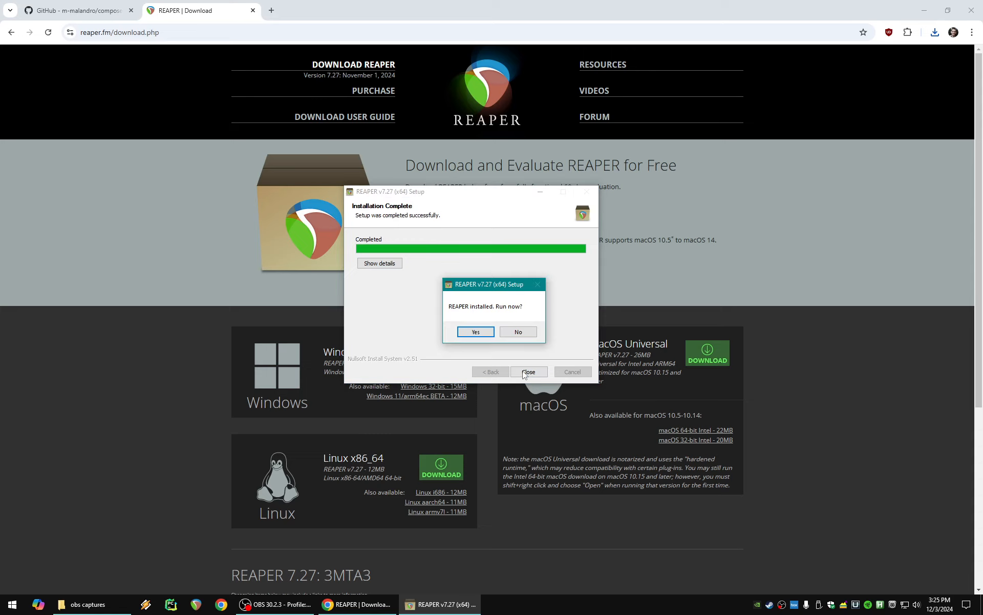
click(482, 334)
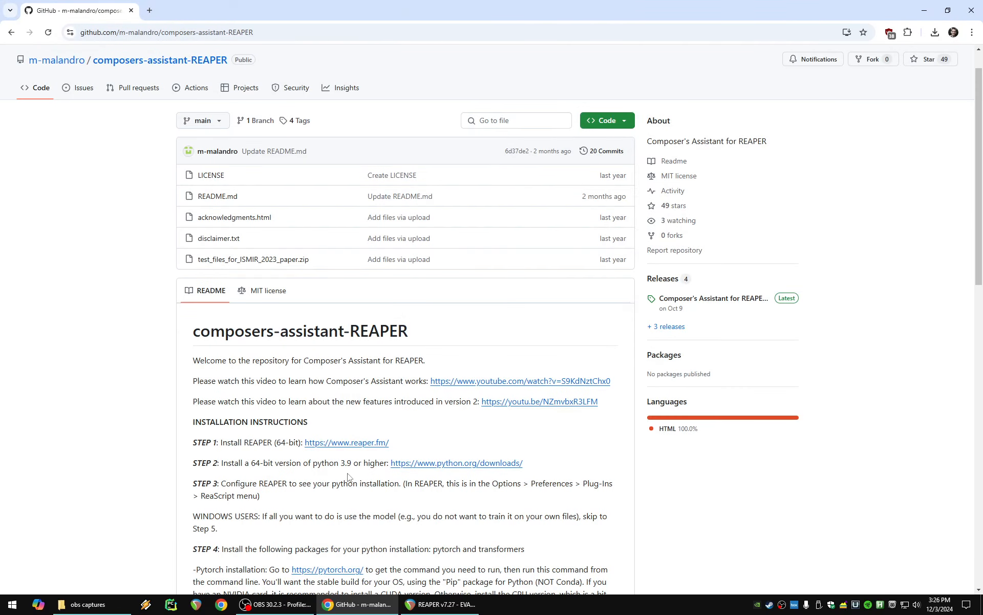
- Open the README's Python downloads link in a new browser tab and go to the Python 3.12.7 release page
right_click(436, 465)
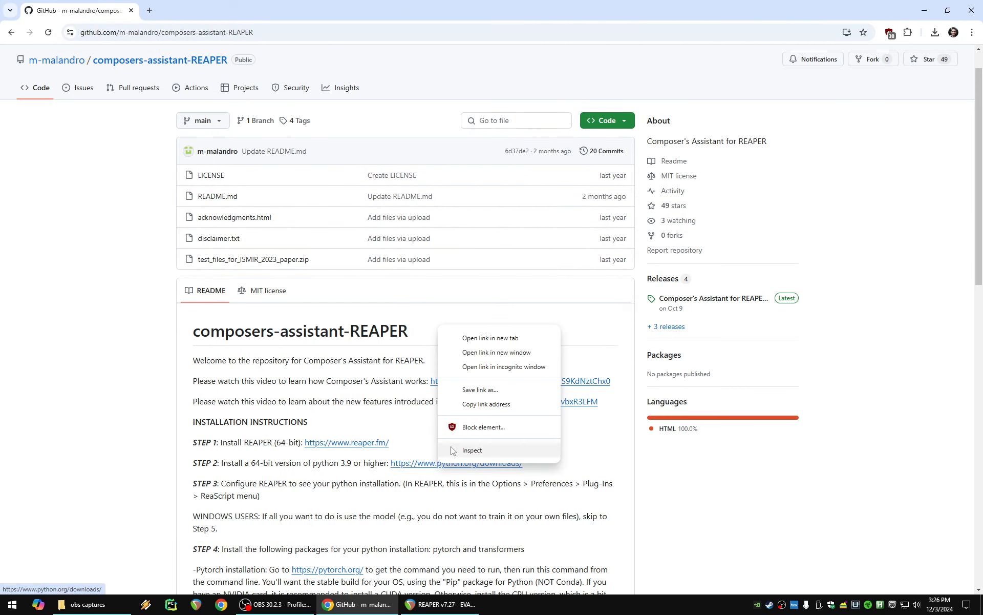
click(478, 340)
click(197, 10)
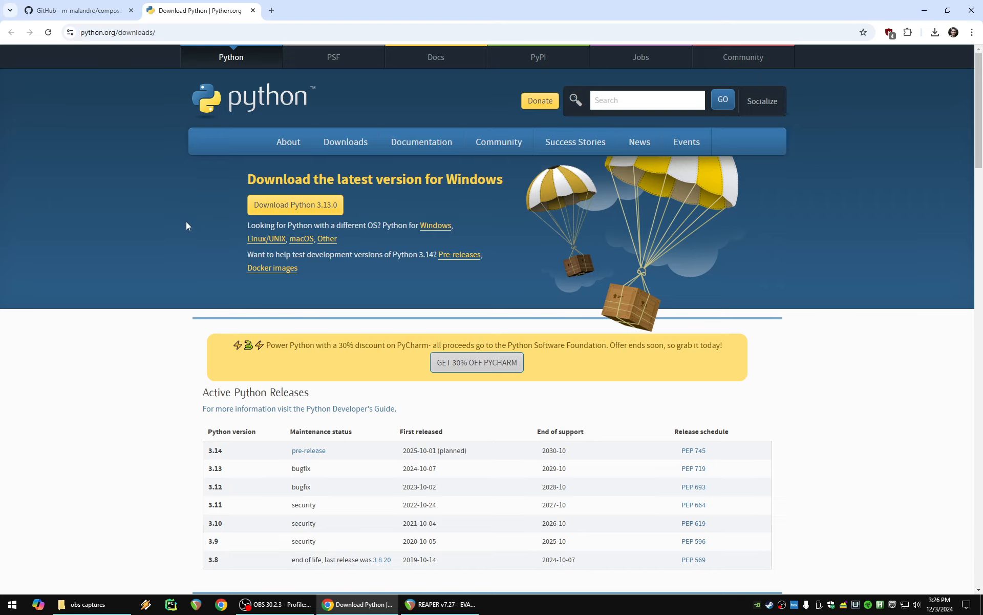
scroll(186, 222, down, 6)
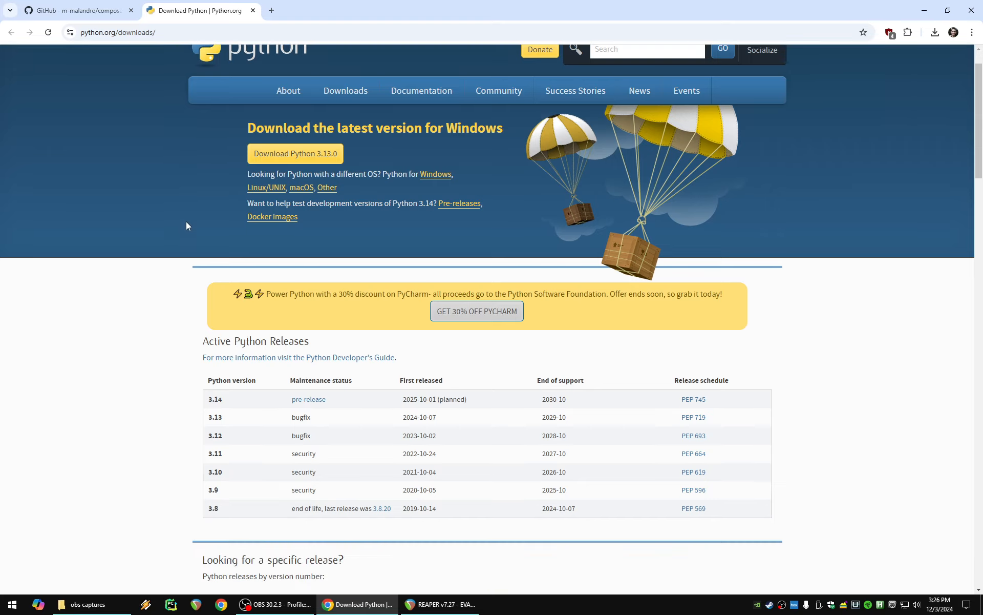
scroll(186, 222, down, 2)
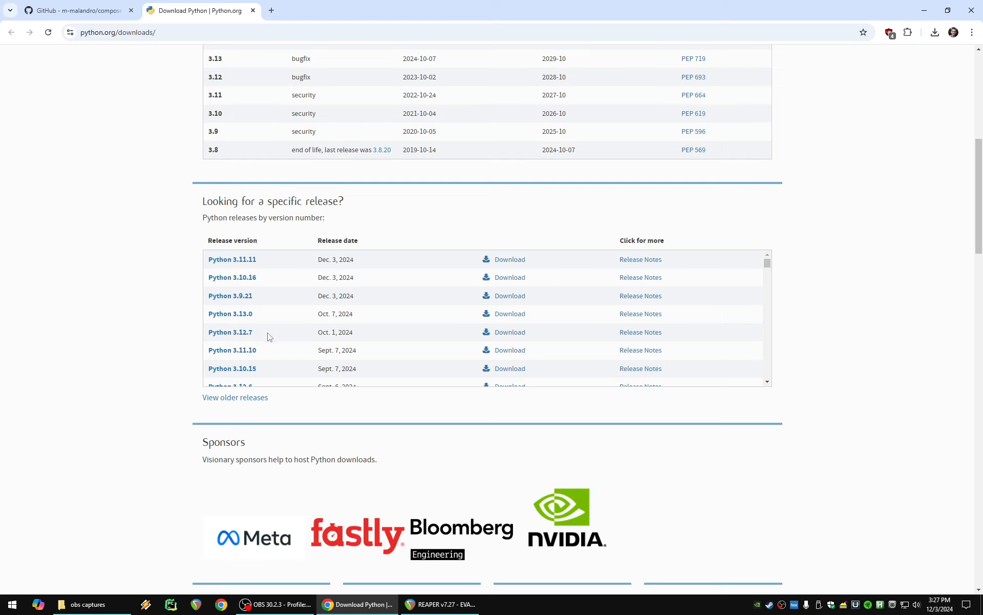
click(513, 336)
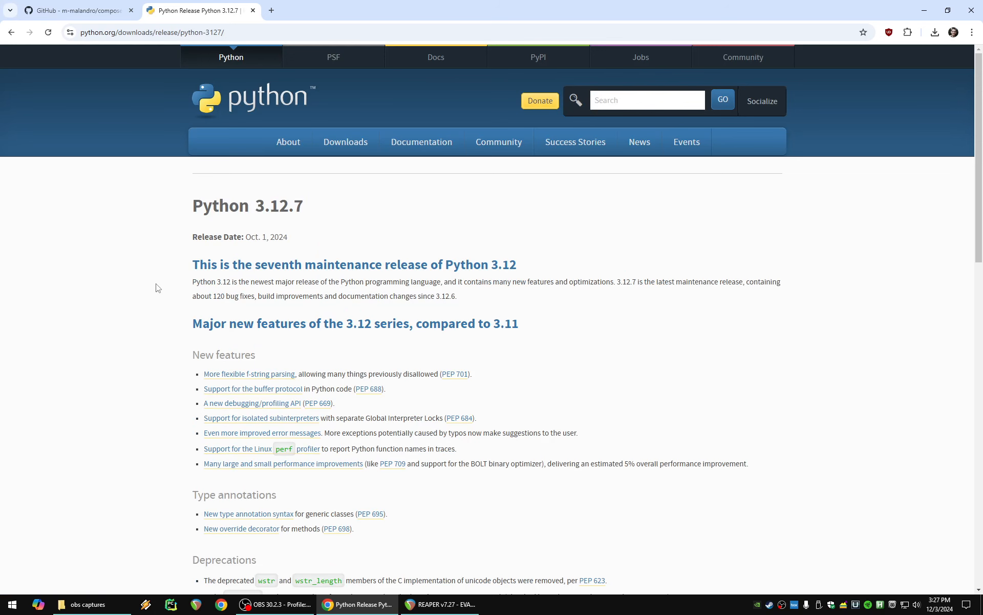
- Download the 64-bit Windows installer from the Python 3.12.7 release files
scroll(159, 292, down, 6)
scroll(170, 292, down, 7)
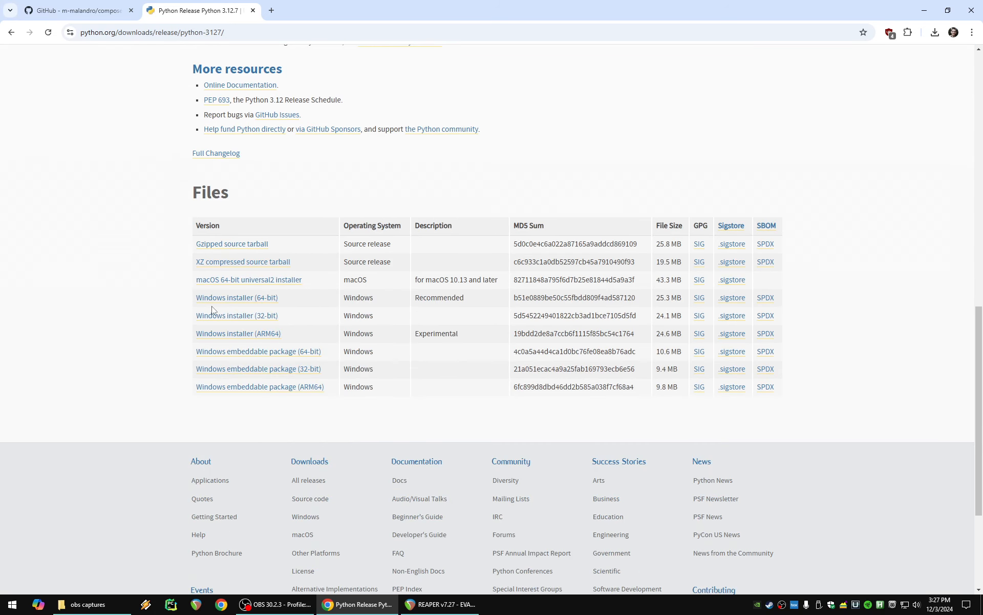
click(237, 298)
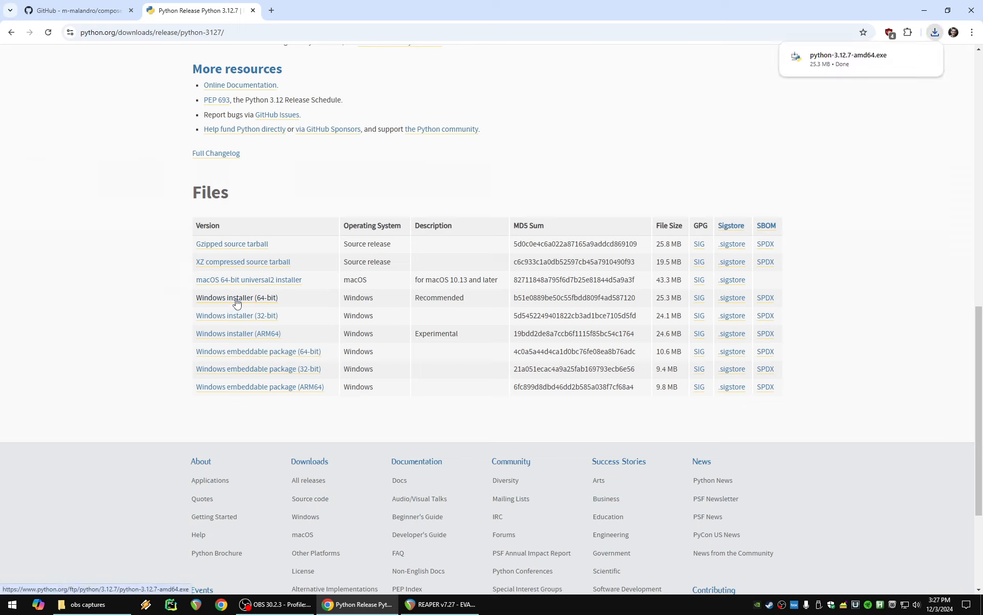
- Launch the Python installer, choose a customized installation and keep the default optional features
click(836, 60)
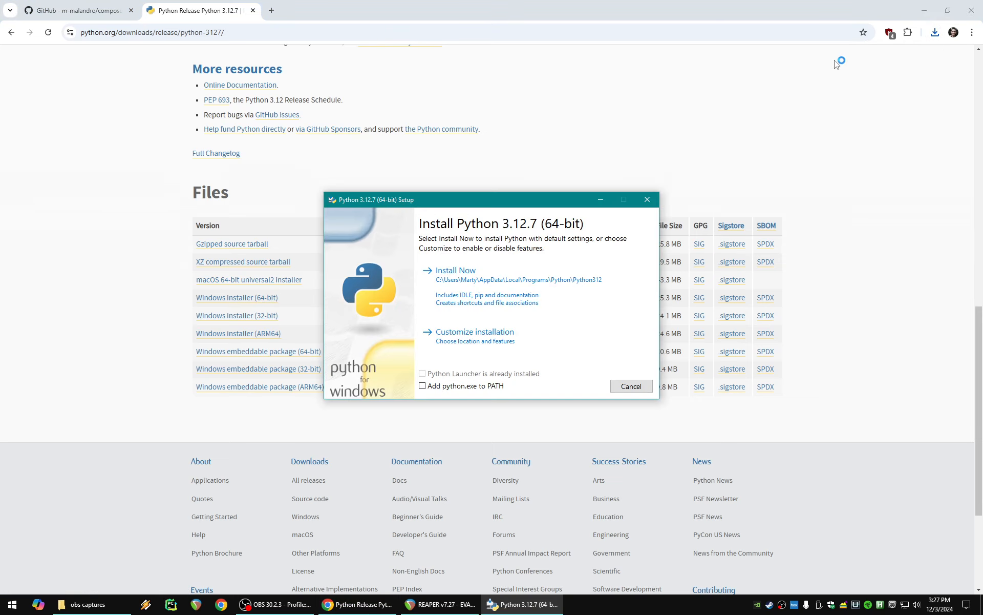
click(510, 334)
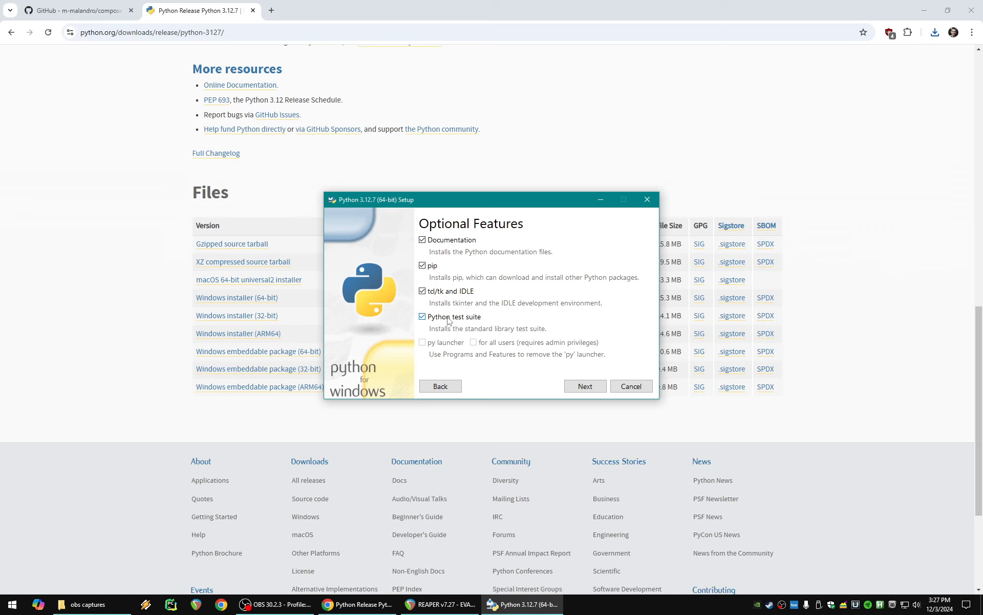
click(584, 386)
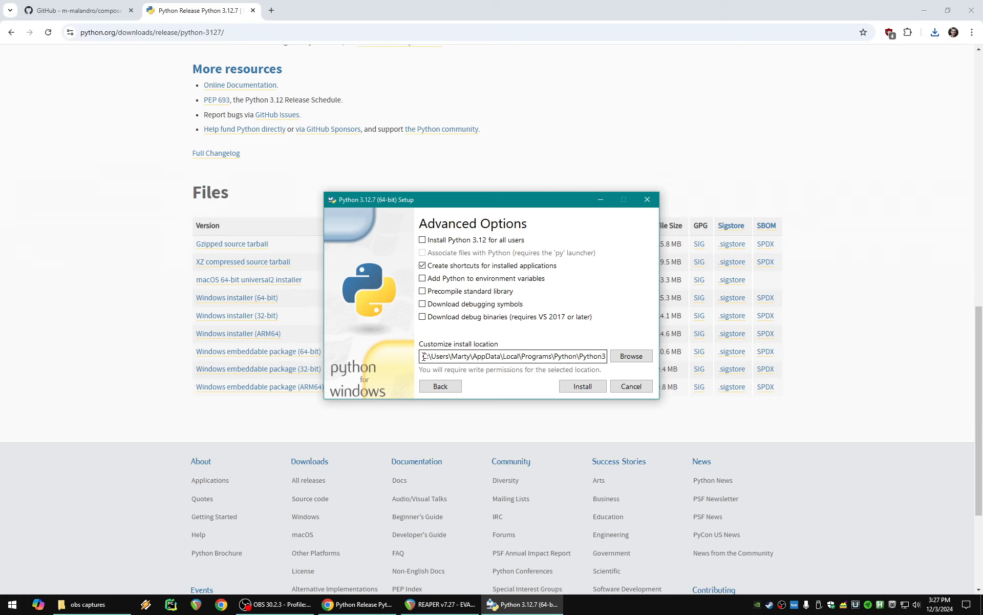
- Copy Python's full install location path from the setup and paste it into a new Notepad document
drag(423, 356, 616, 358)
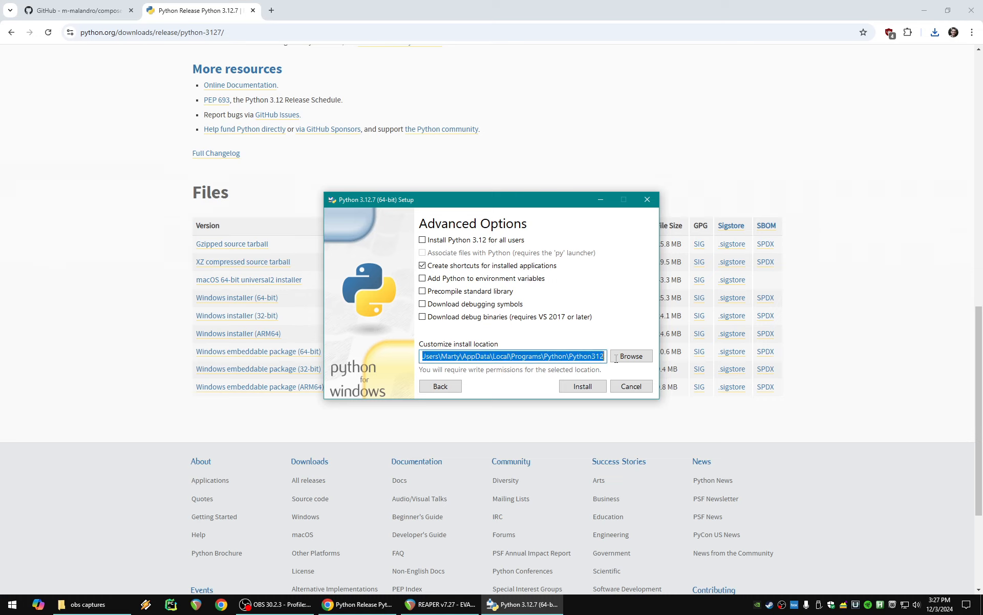
right_click(509, 356)
click(530, 391)
click(12, 605)
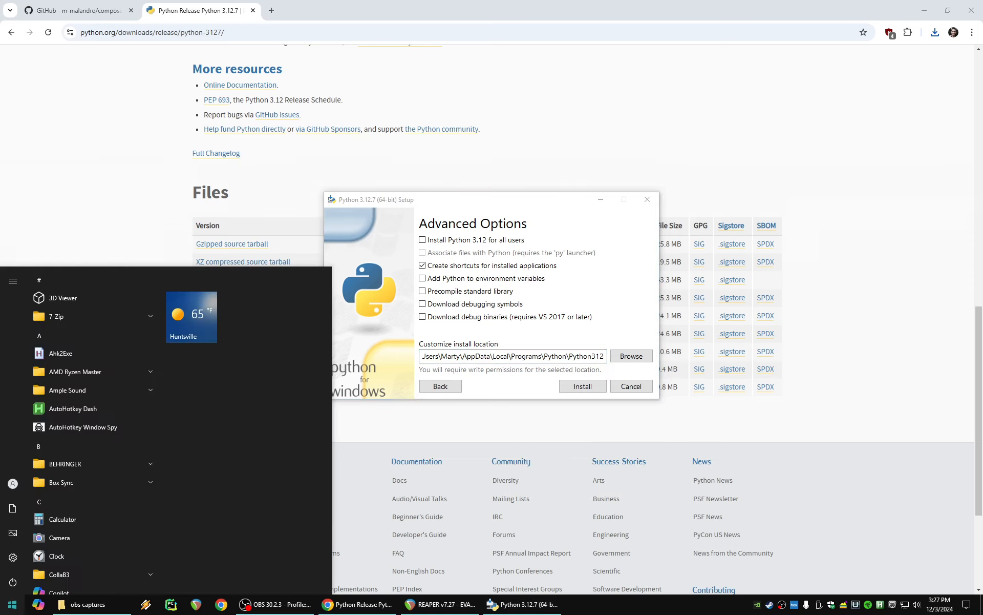
text(notepad)
key(Return)
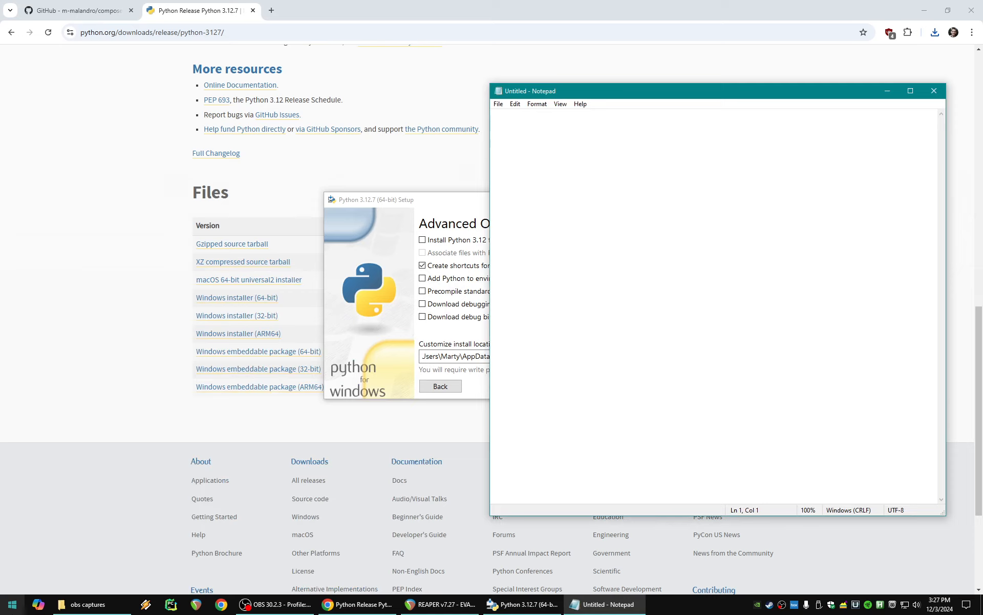
right_click(535, 158)
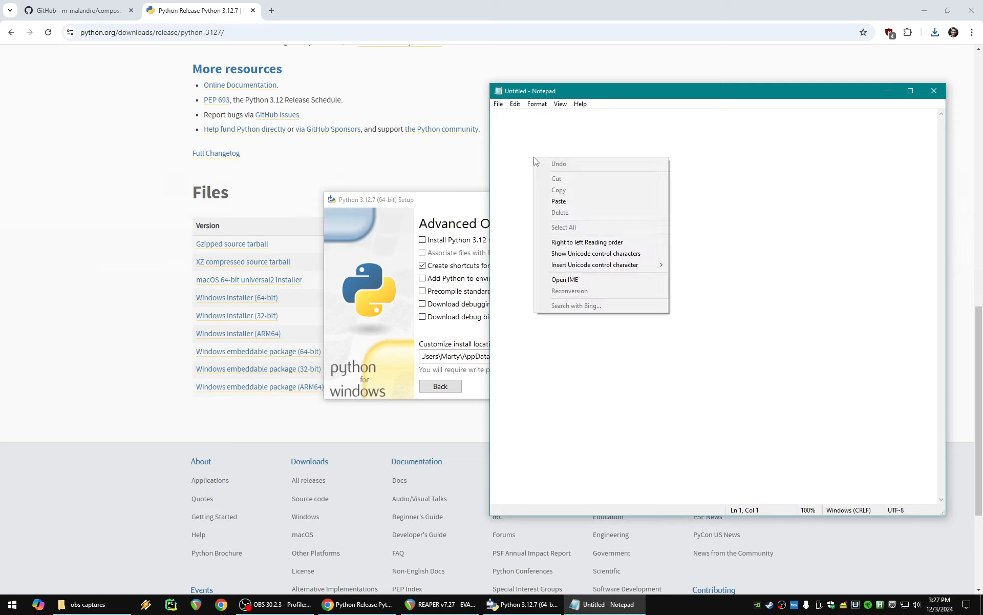
click(558, 201)
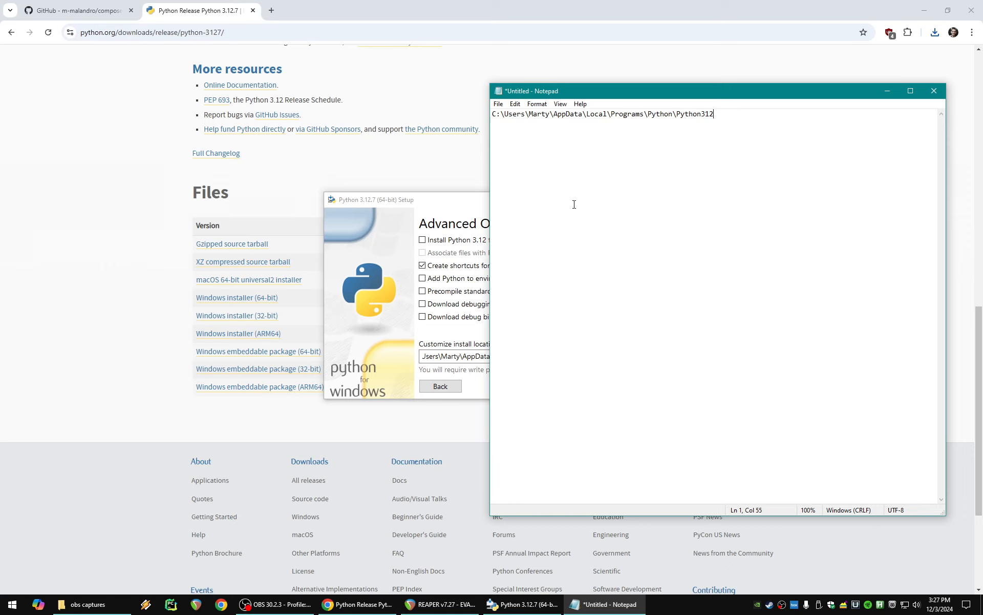
- Install Python 3.12.7 with the current advanced options and close the setup
click(460, 206)
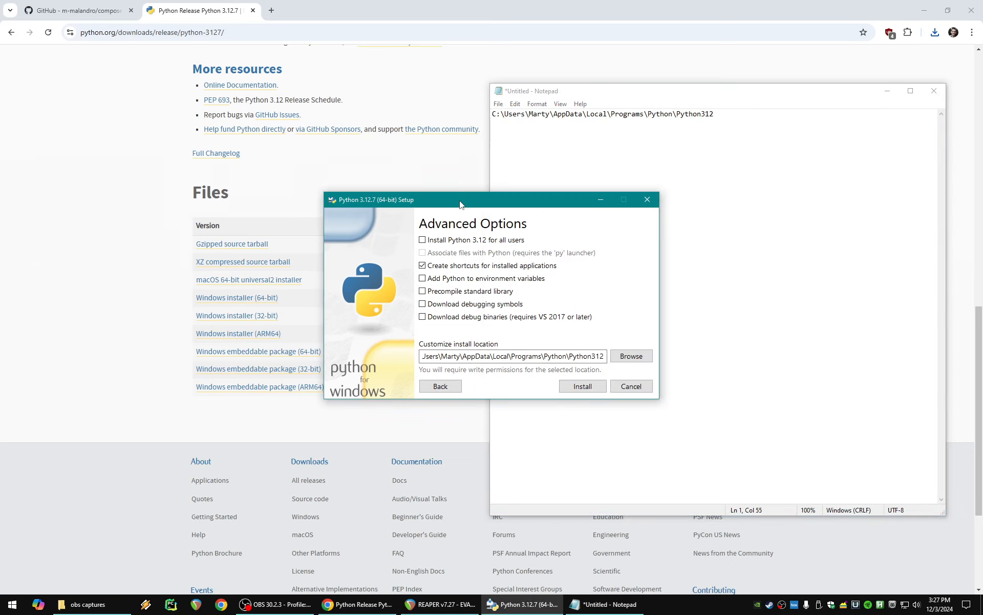
click(573, 390)
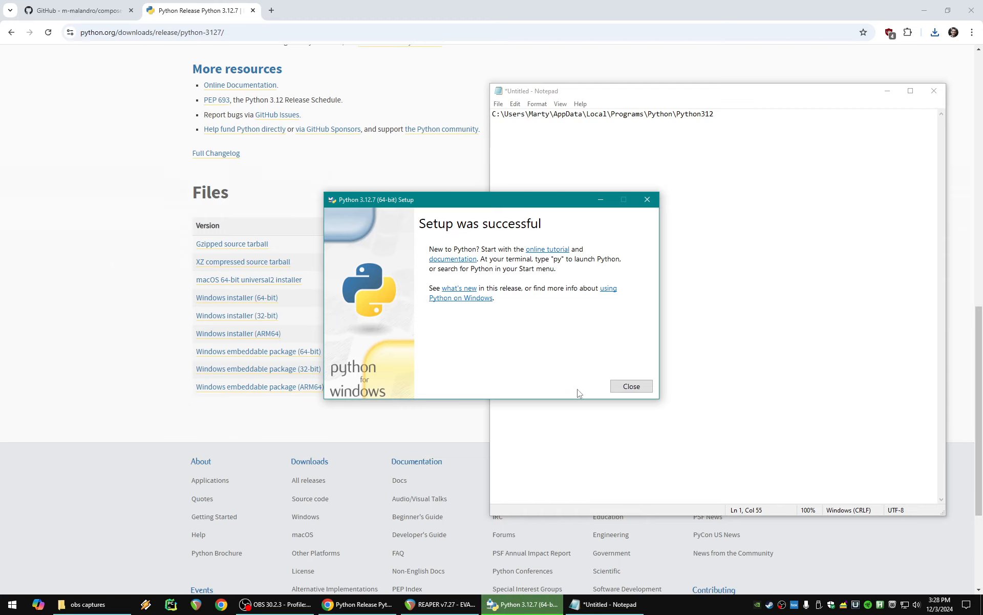
click(630, 389)
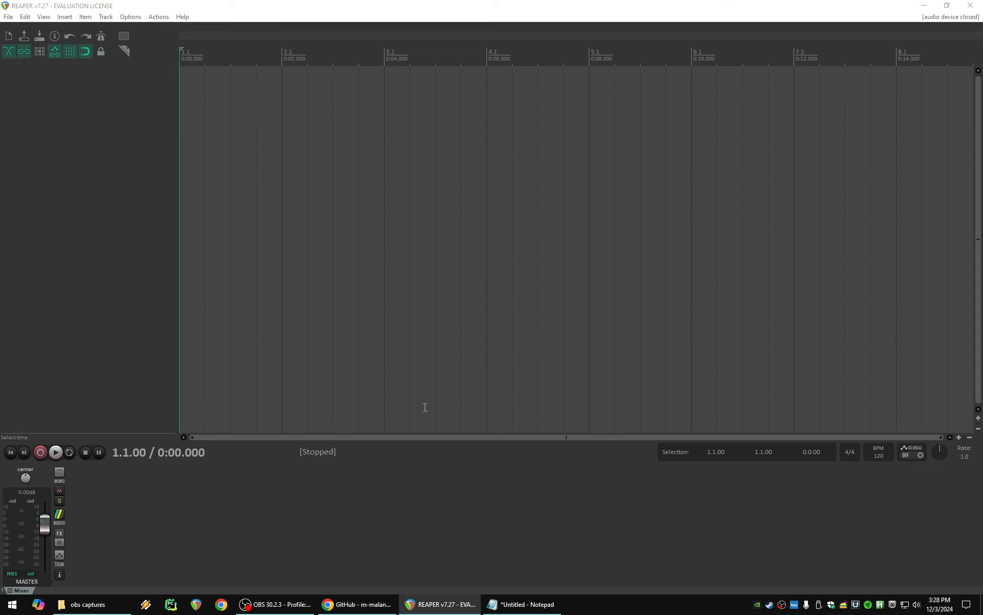
- In REAPER's ReaScript preferences, enable Python for use with ReaScript
key(ctrl+p)
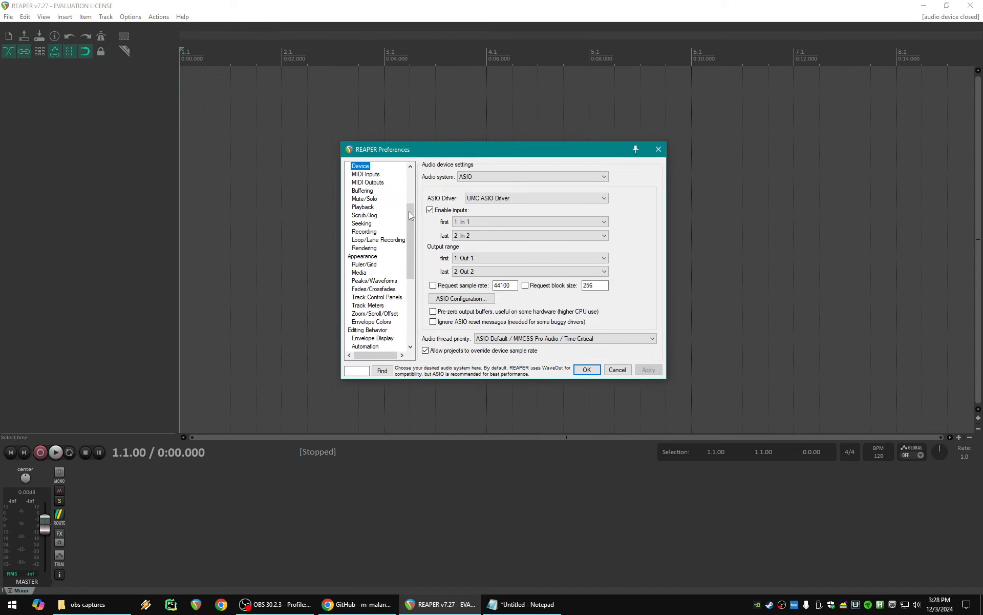
scroll(368, 236, down, 6)
scroll(369, 241, down, 2)
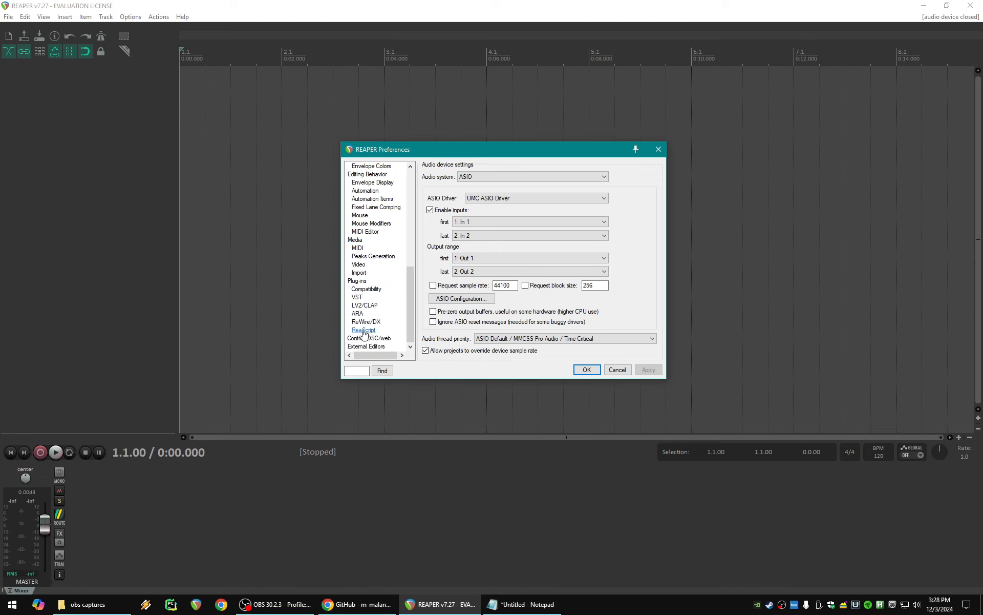
click(364, 330)
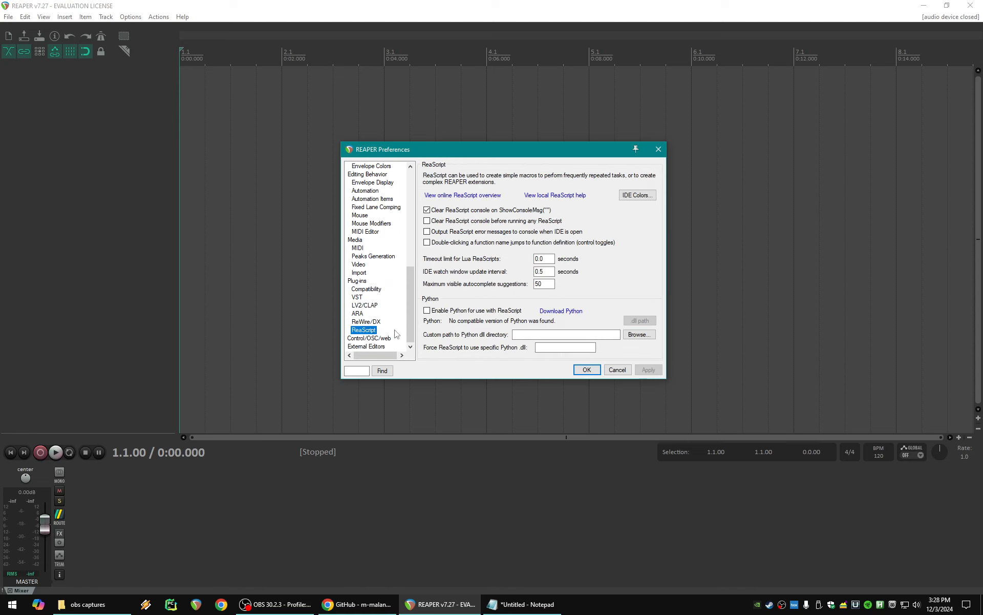
click(427, 311)
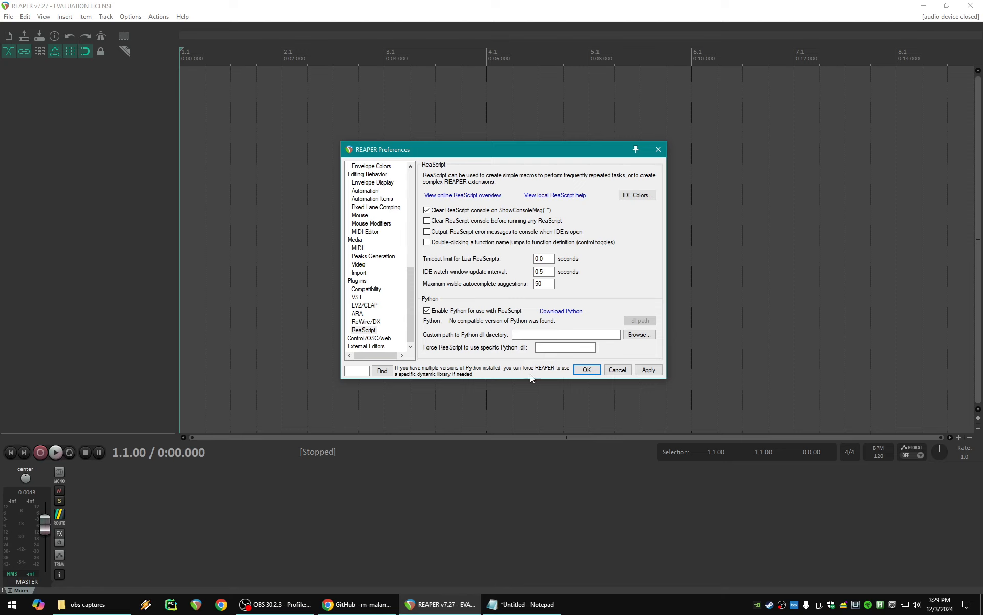
- Copy the Python312 install path from Notepad into REAPER's custom path to the Python dll directory
click(527, 604)
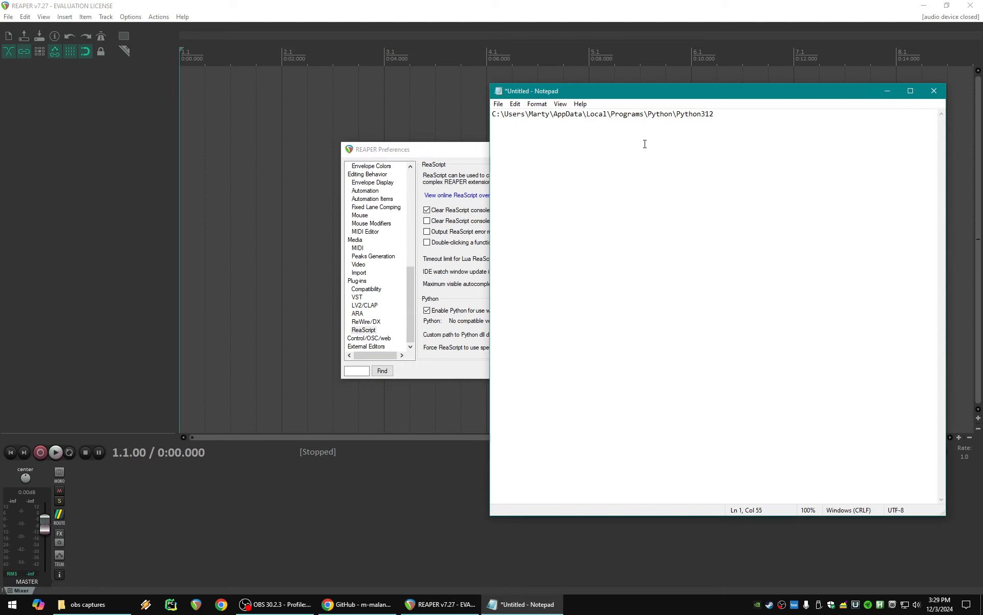
drag(727, 114, 490, 108)
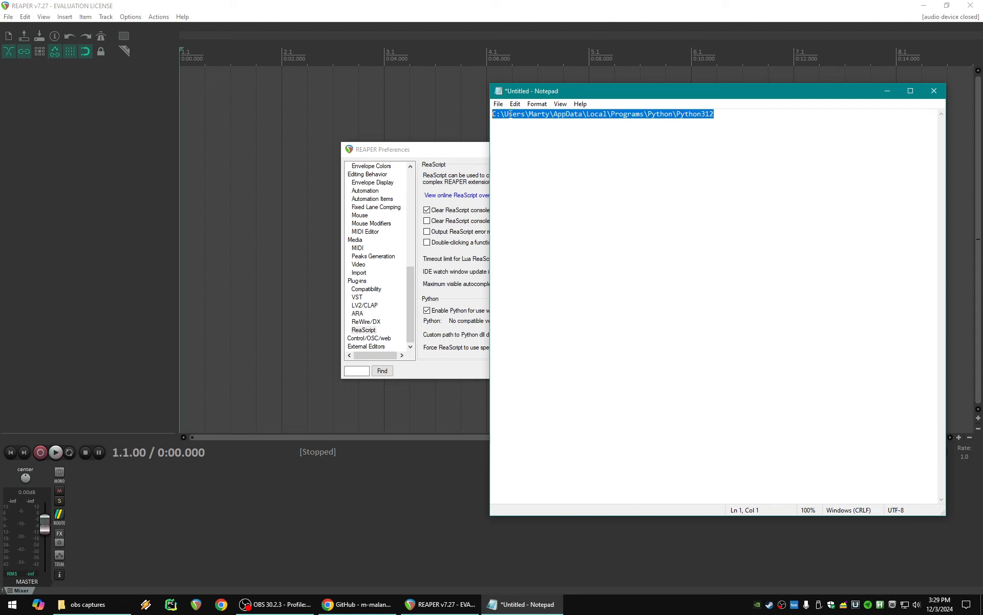
right_click(510, 114)
click(543, 146)
click(463, 154)
right_click(522, 338)
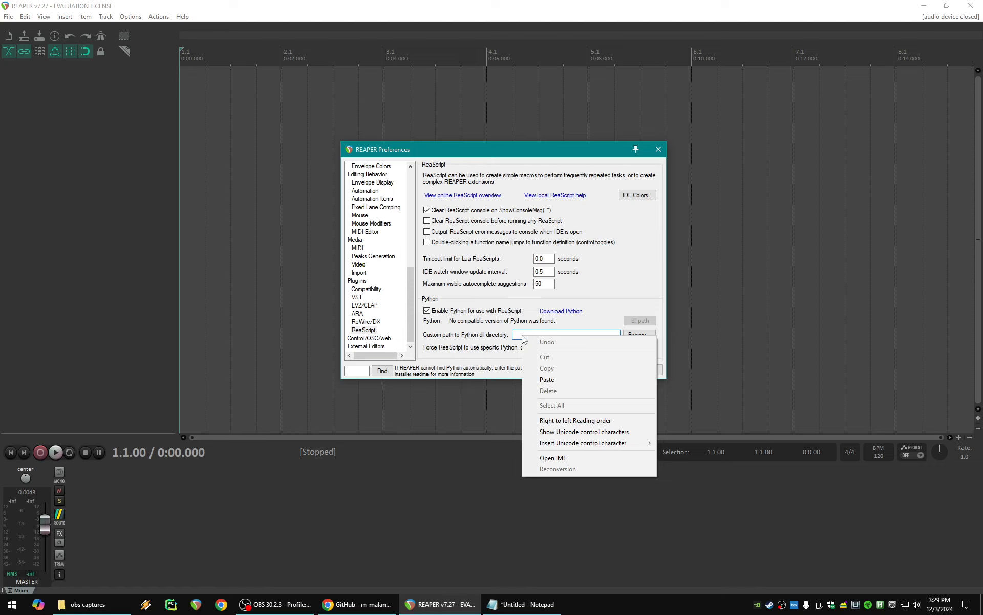
click(548, 379)
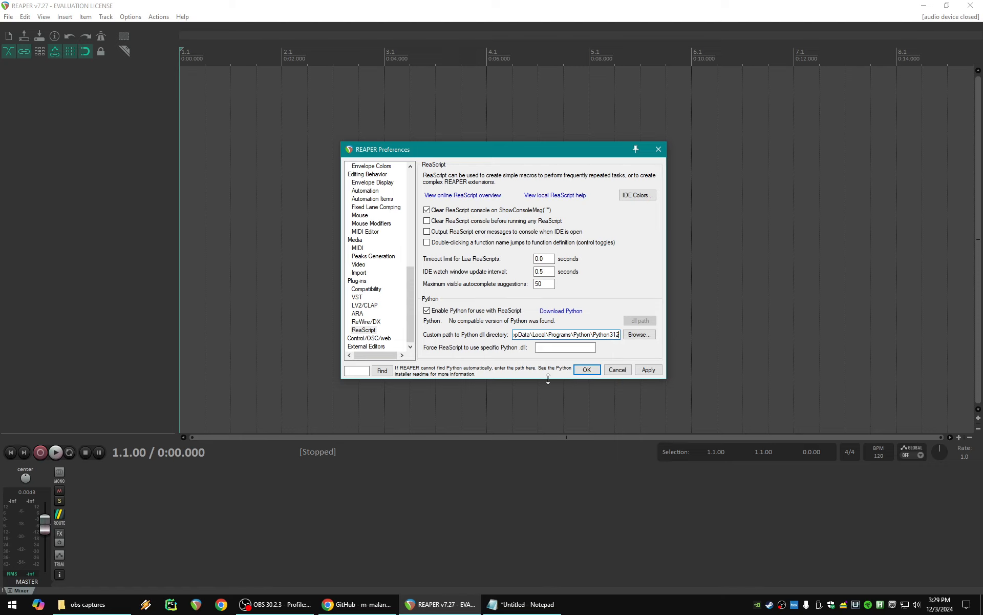
- Force ReaScript to use the specific Python dll Python312, copying the name from the custom path, and apply and close the preferences
drag(593, 334, 617, 334)
right_click(615, 338)
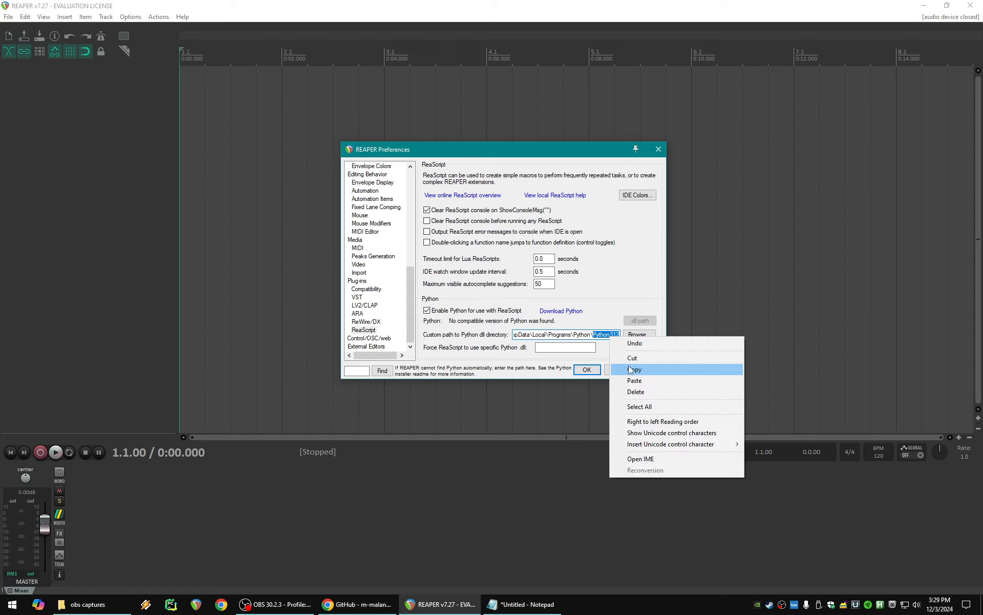
click(632, 369)
click(554, 348)
right_click(555, 348)
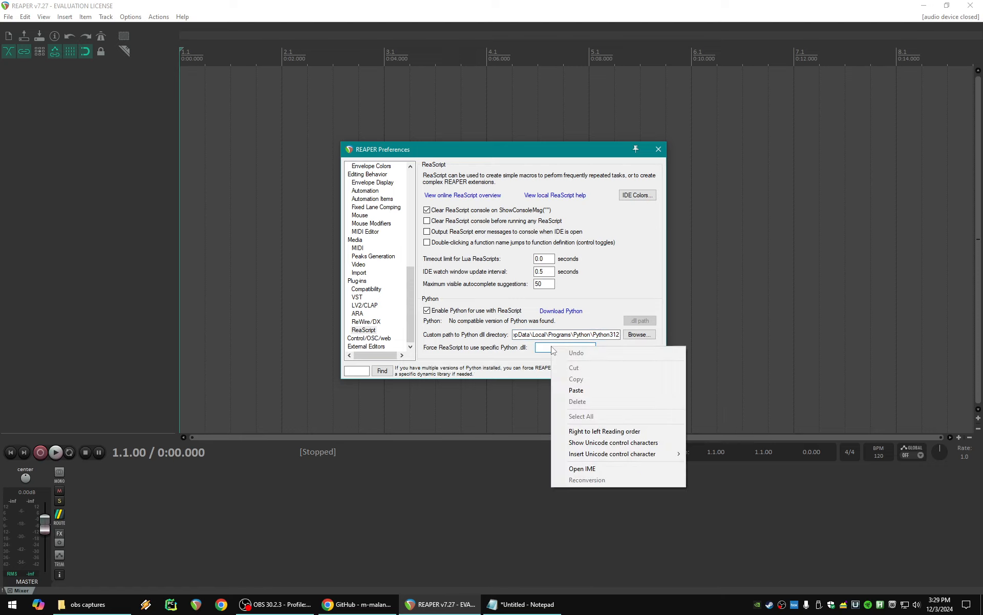
click(581, 388)
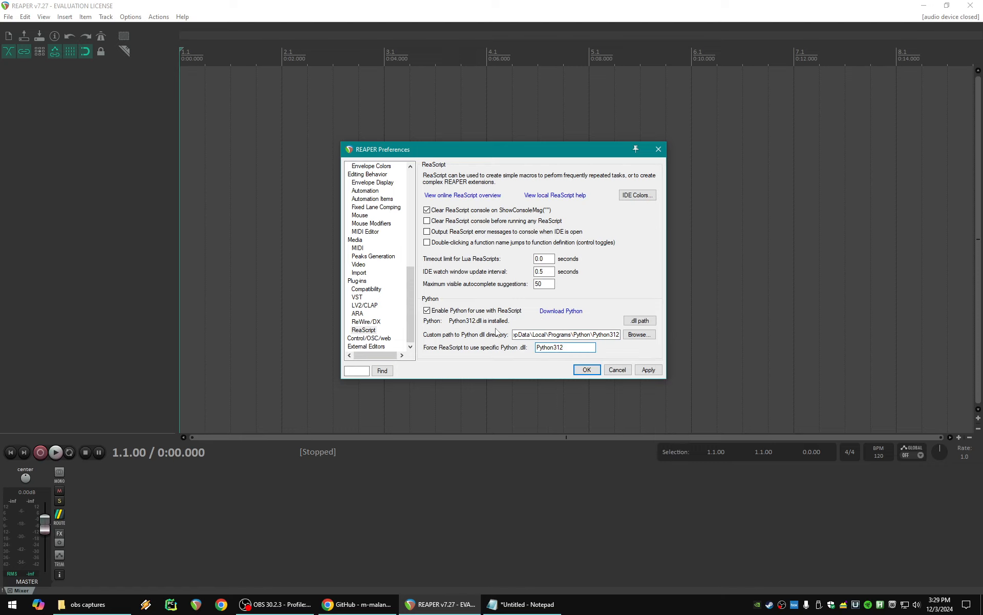
click(648, 370)
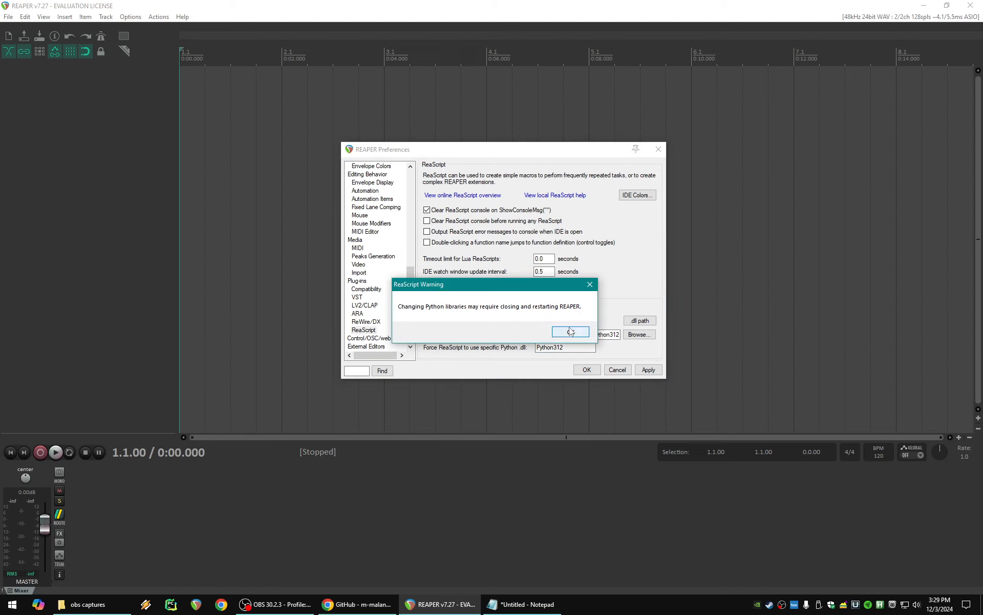
click(570, 333)
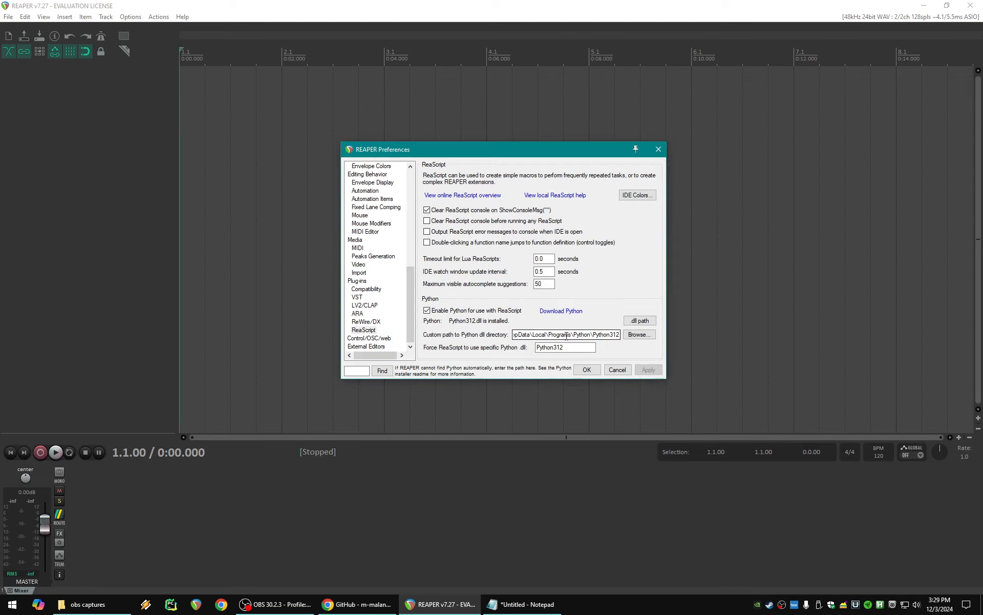
click(588, 368)
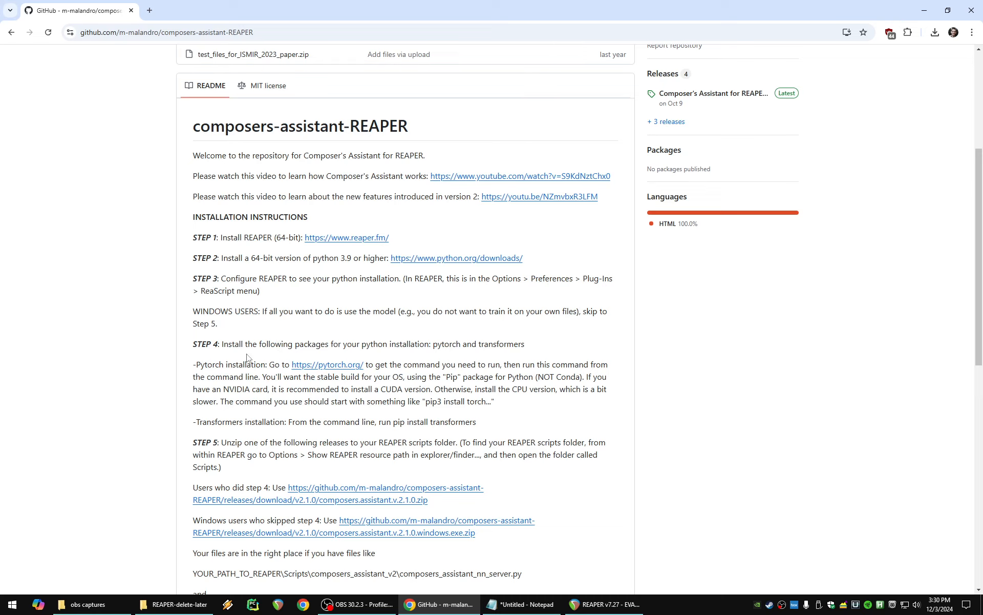
- Open the pytorch.org link from STEP 4 of the installation instructions in a new browser tab and switch to it
right_click(319, 367)
click(341, 379)
click(174, 10)
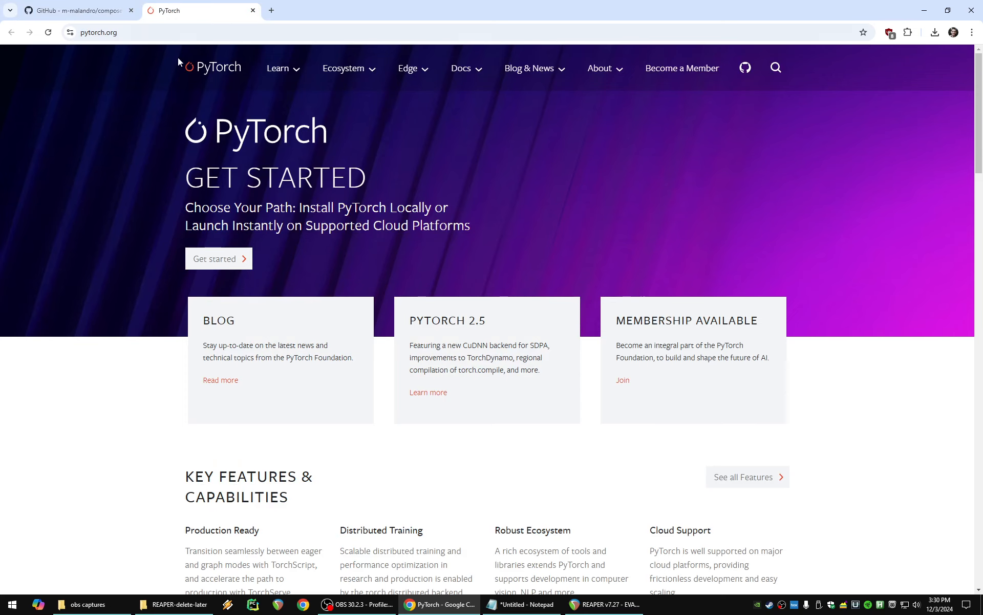
- Compare the CUDA and CPU options in PyTorch's install selector and choose CUDA 12.4 as the compute platform
scroll(159, 215, down, 1)
scroll(158, 230, down, 10)
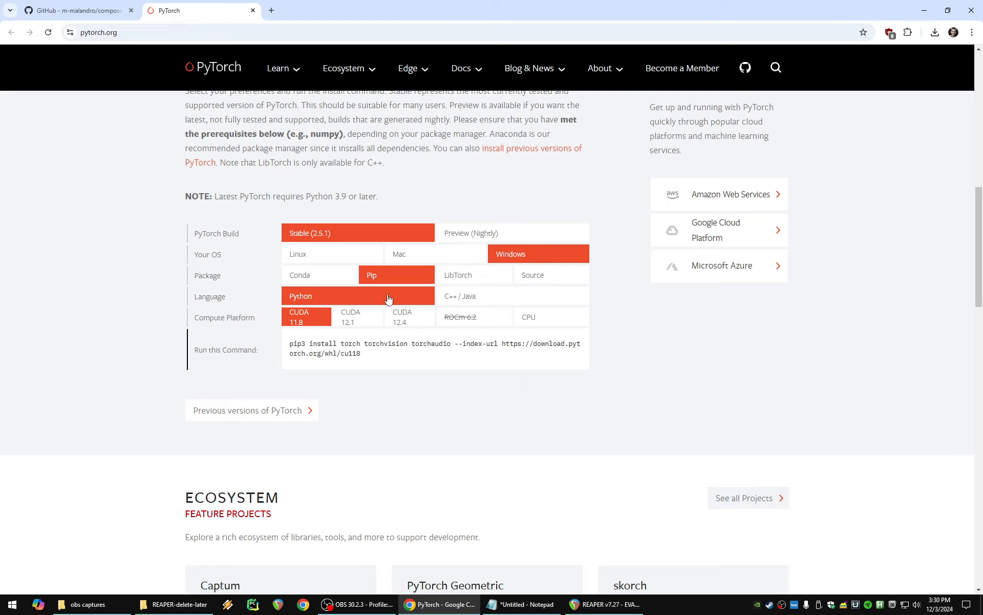
click(358, 320)
click(403, 322)
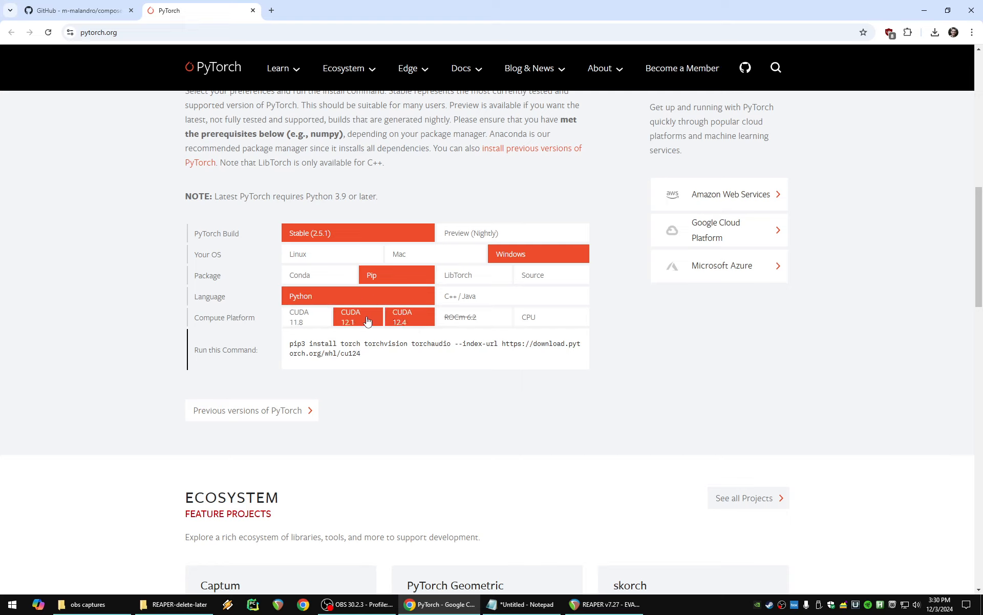
click(340, 318)
click(418, 323)
click(549, 323)
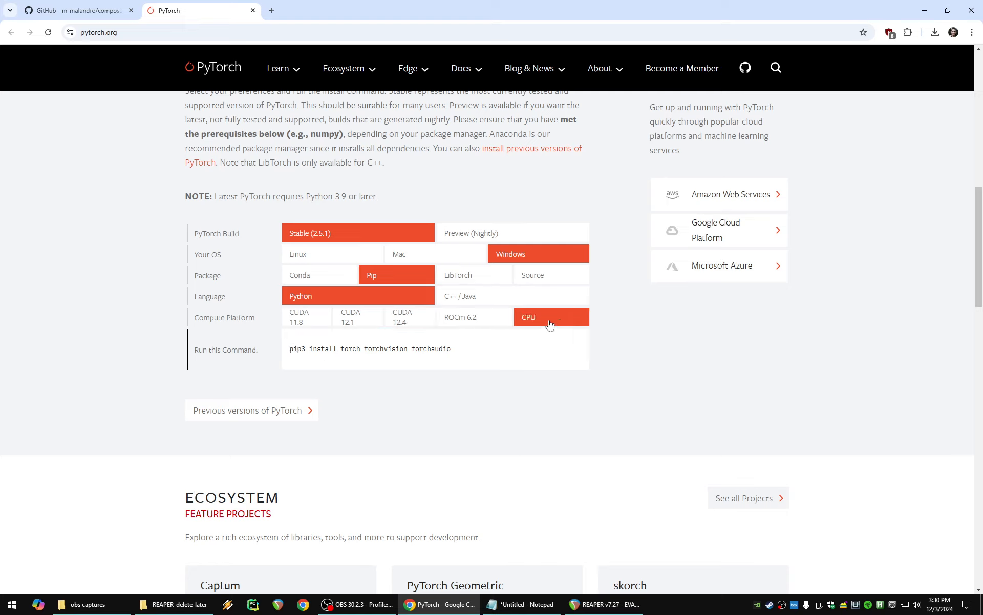
click(410, 322)
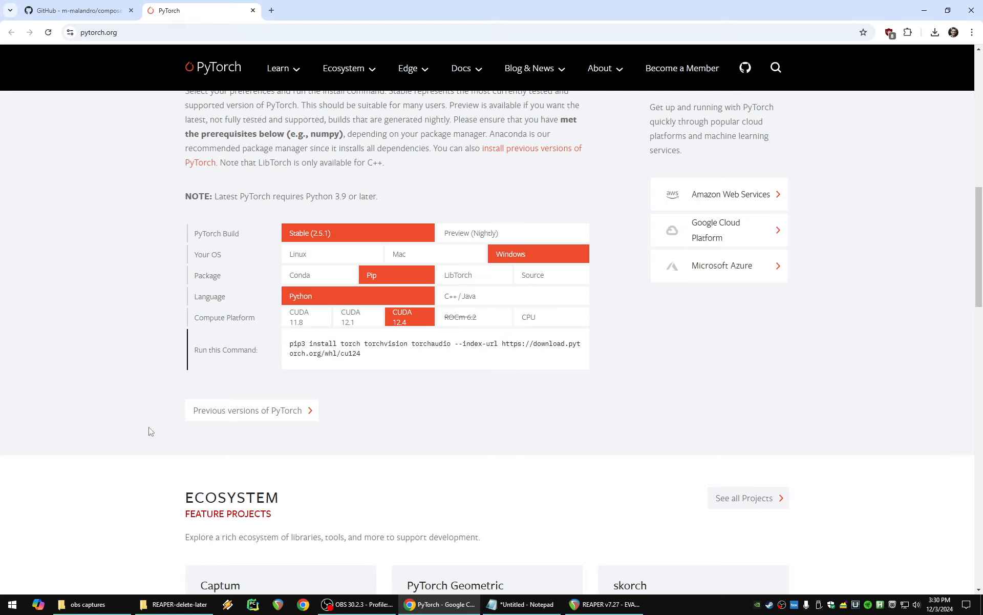
- Launch a Command Prompt and place its window over the PyTorch page
click(12, 604)
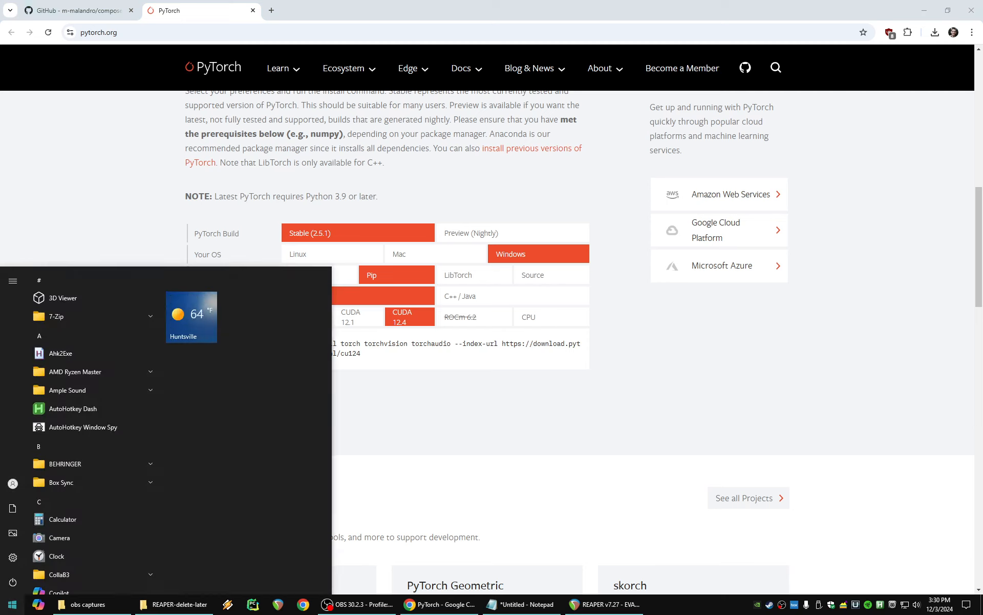
text(cmd)
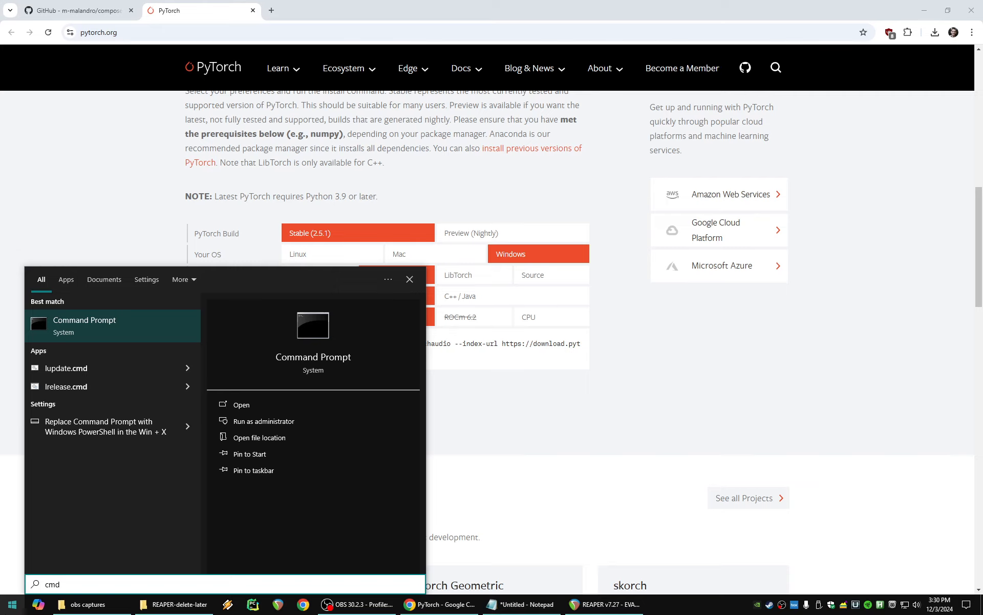
key(Return)
drag(982, 185, 557, 170)
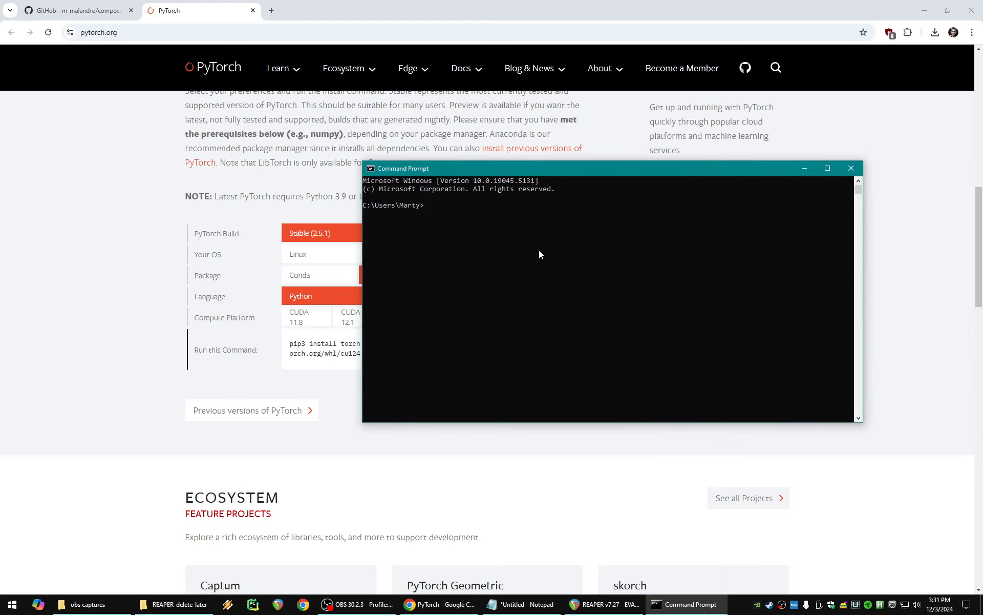
- Copy the Python312 install path from Notepad and change the Command Prompt's directory to it with cd
key(alt+Tab)
right_click(641, 111)
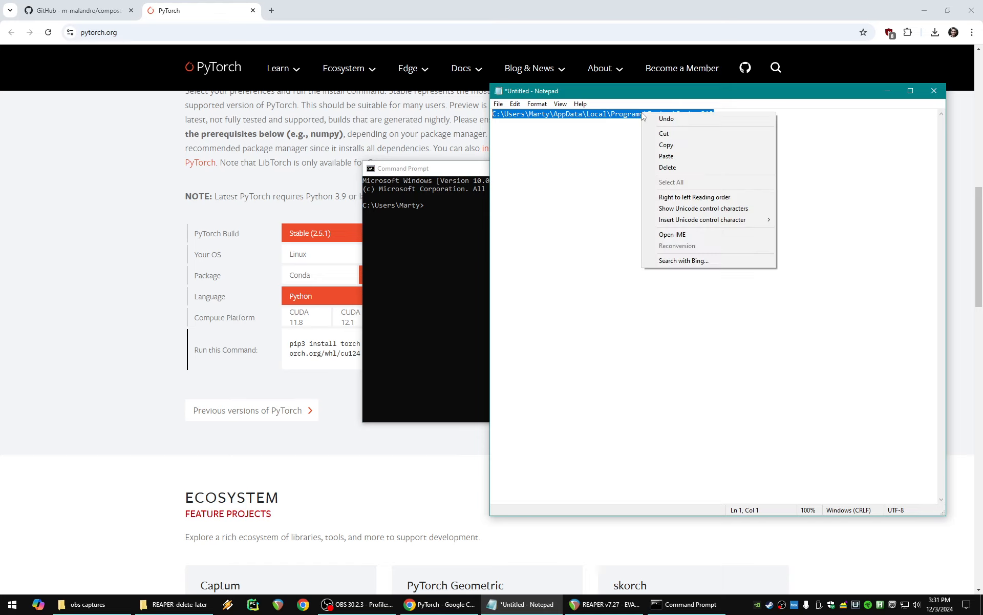
click(669, 145)
click(464, 232)
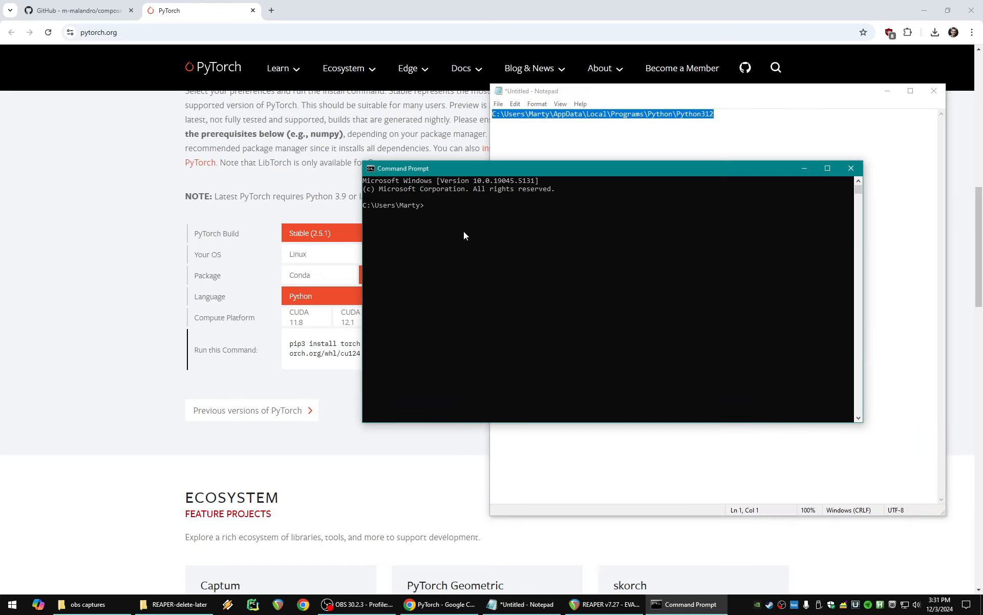
text(cd)
key(ctrl+v)
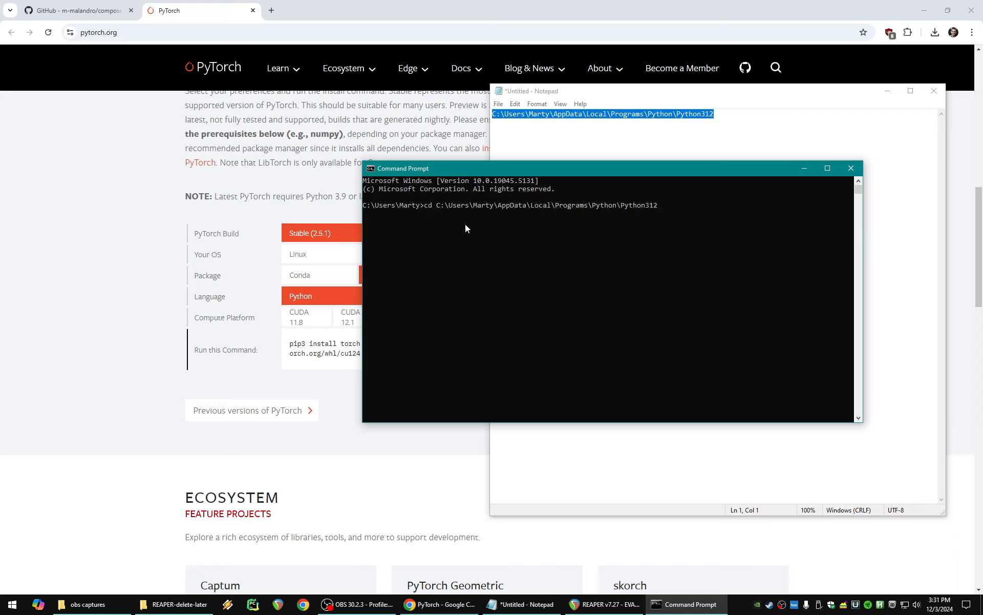
key(Return)
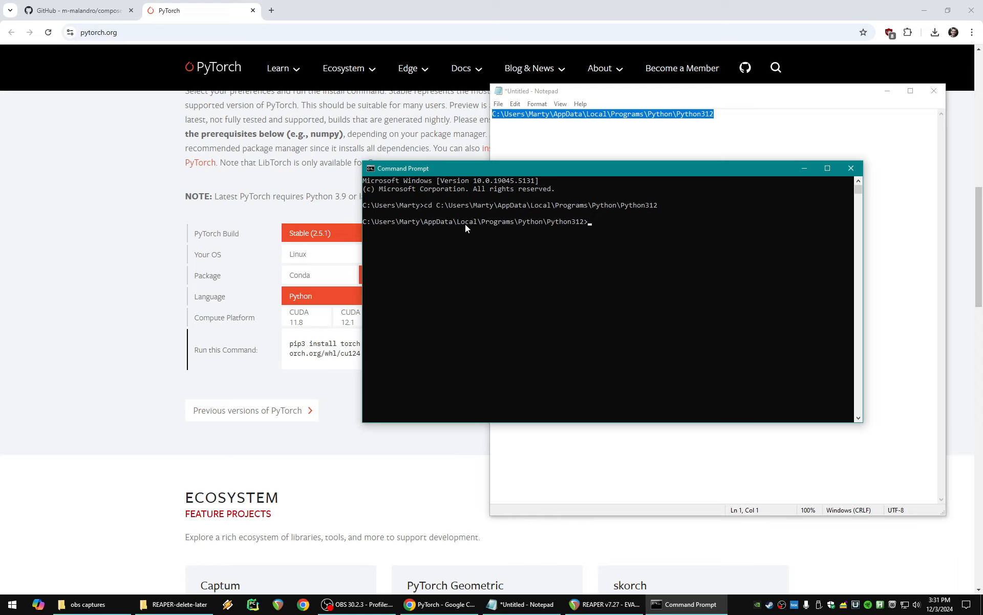
- Change into the scripts subfolder of the Python312 directory with "cd scripts"
text(cd scripts)
key(Return)
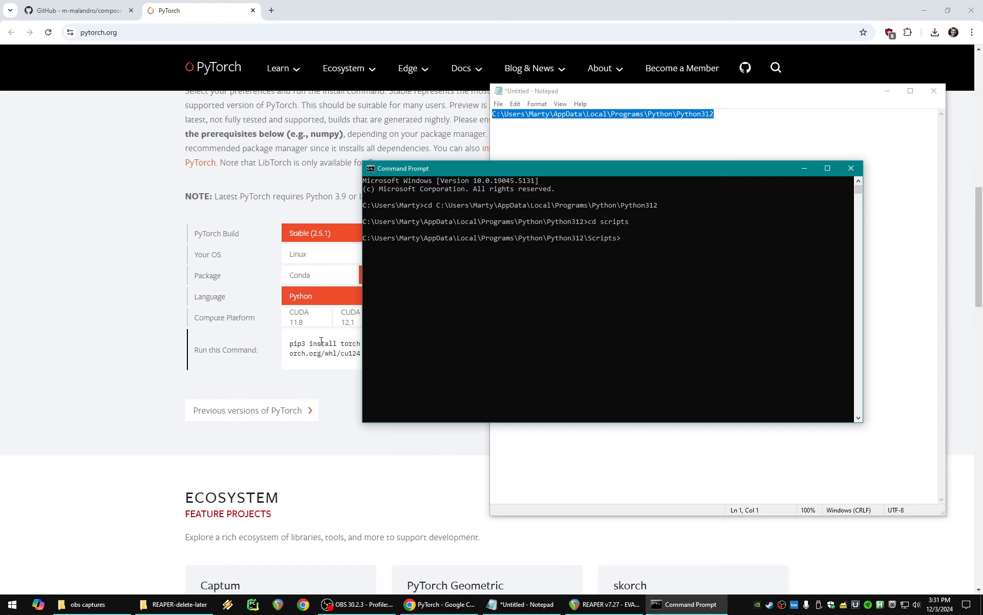
- Copy PyTorch's cu124 pip3 install command for torch, torchvision and torchaudio from the website and run it in the Command Prompt
click(291, 343)
drag(290, 344, 374, 357)
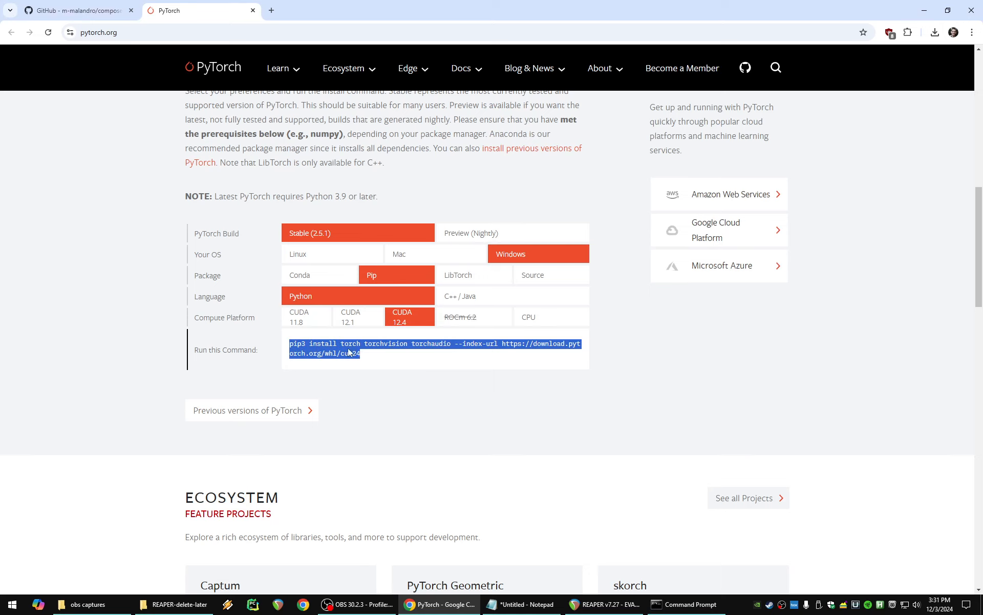
right_click(343, 350)
click(371, 359)
click(658, 613)
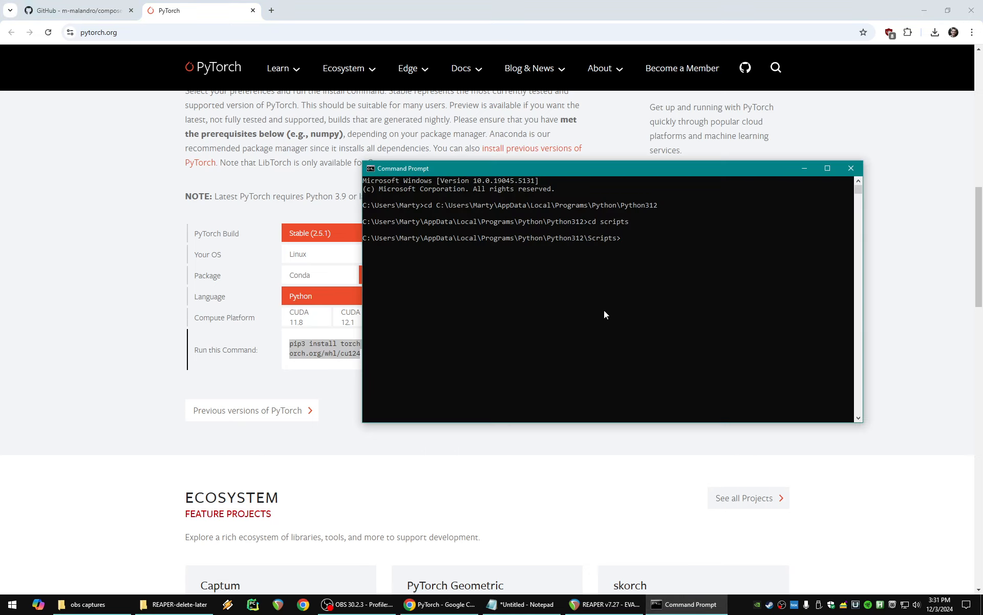
key(ctrl+v)
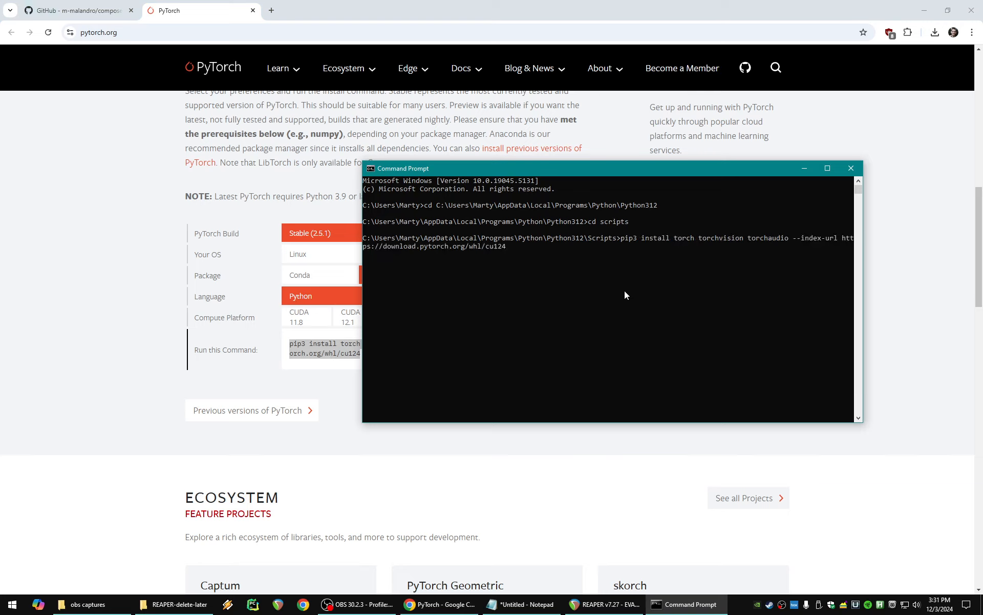
key(Return)
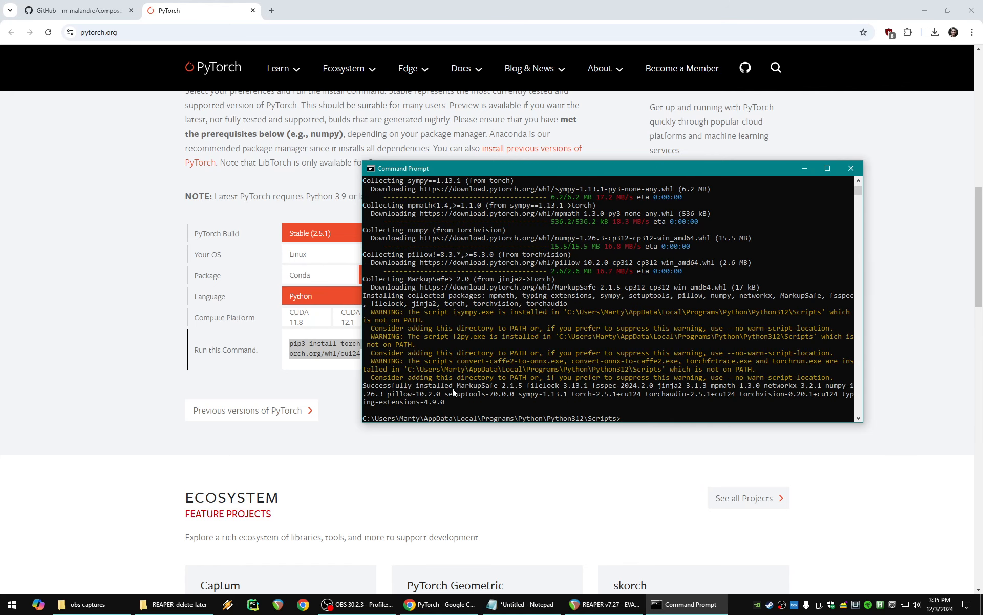
- Check the transformers instruction on the GitHub page and run "pip install transformers" in the Command Prompt
click(77, 10)
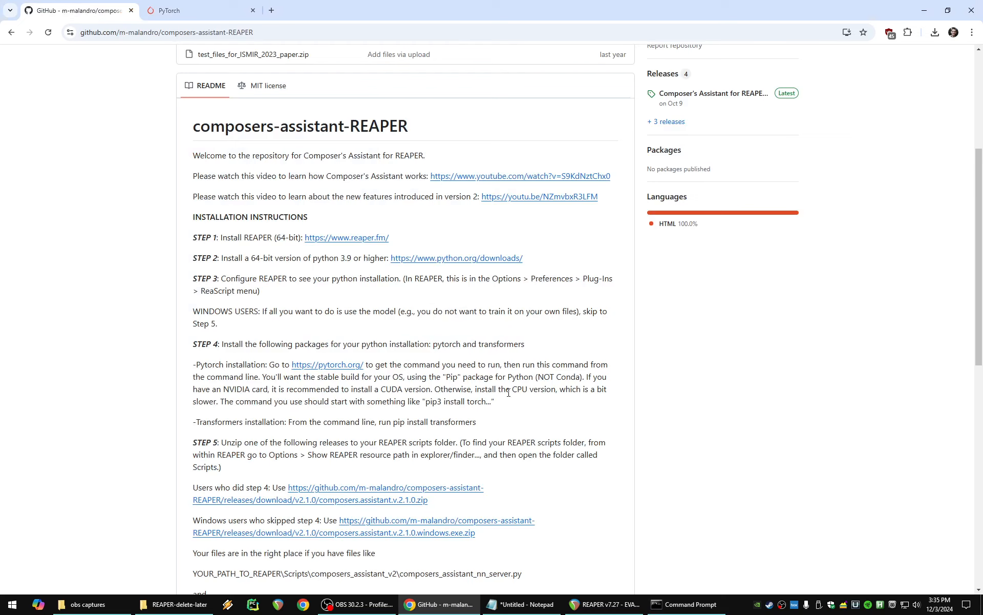
click(675, 604)
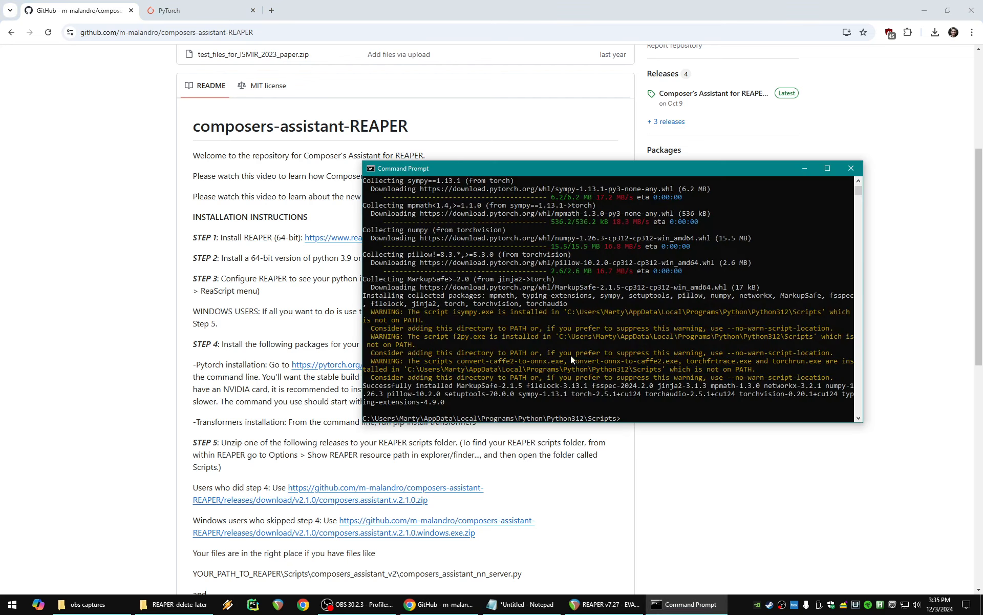
text(pip install transformers)
key(Return)
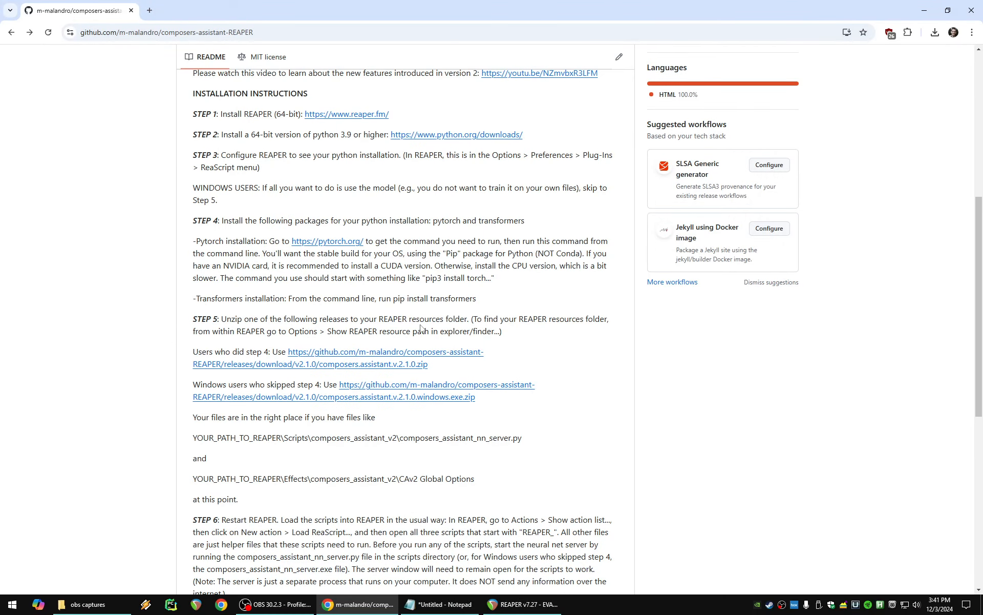
- Download composers.assistant.v.2.1.0.zip from the repository's latest release and open the archive
scroll(421, 328, up, 5)
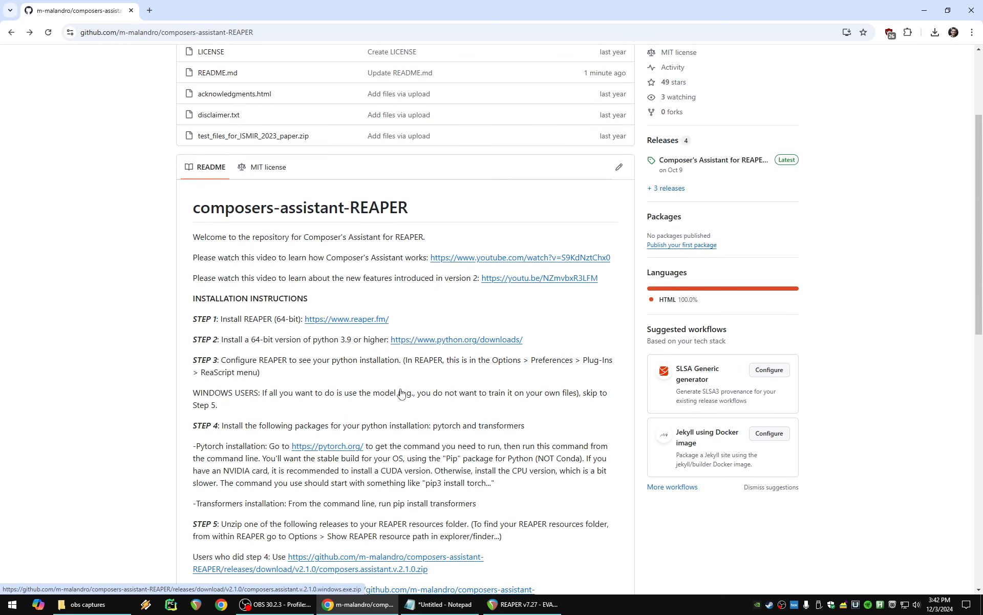
click(707, 211)
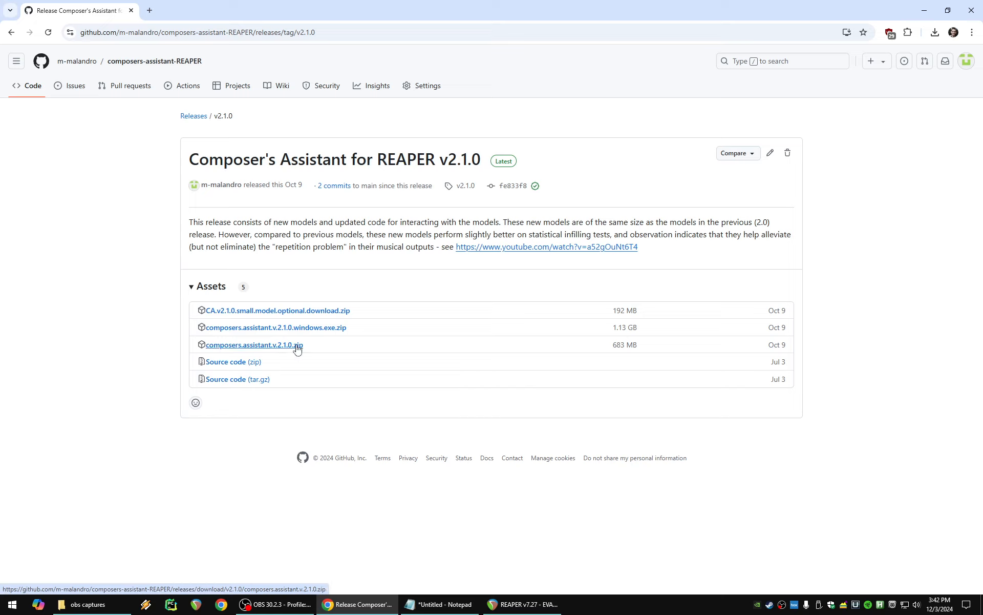
click(282, 348)
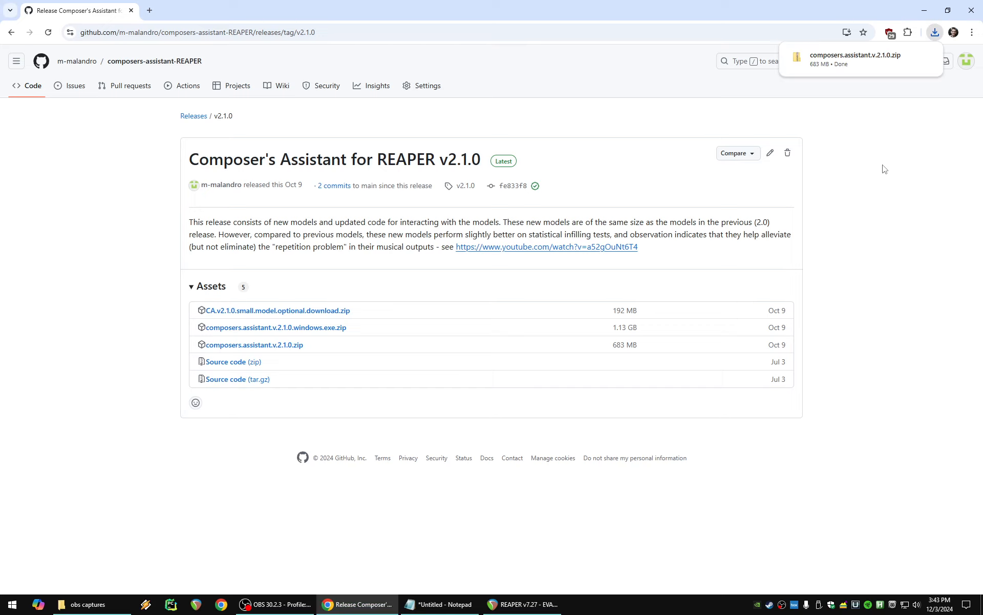
click(870, 61)
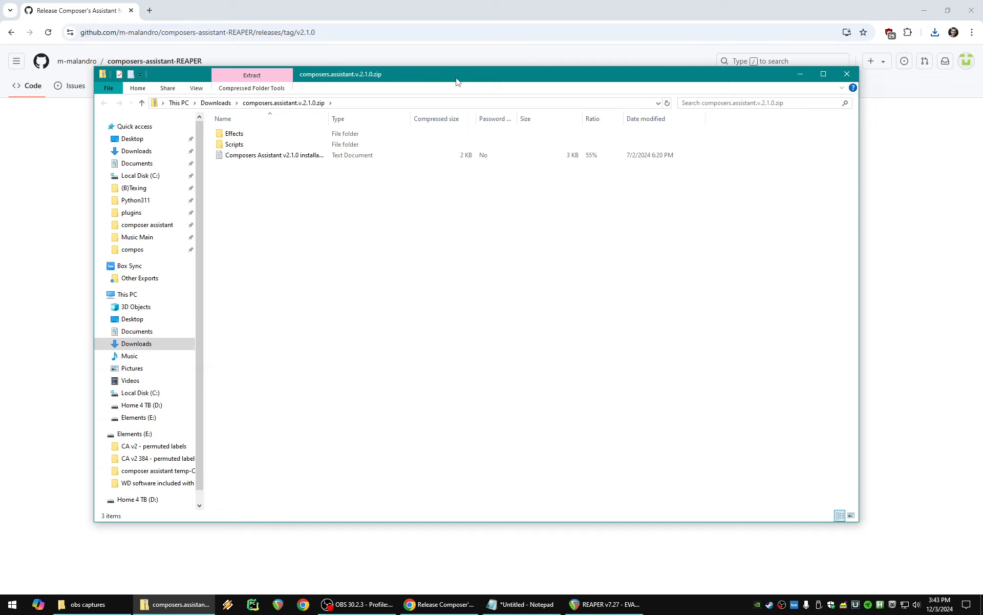
drag(457, 78, 539, 131)
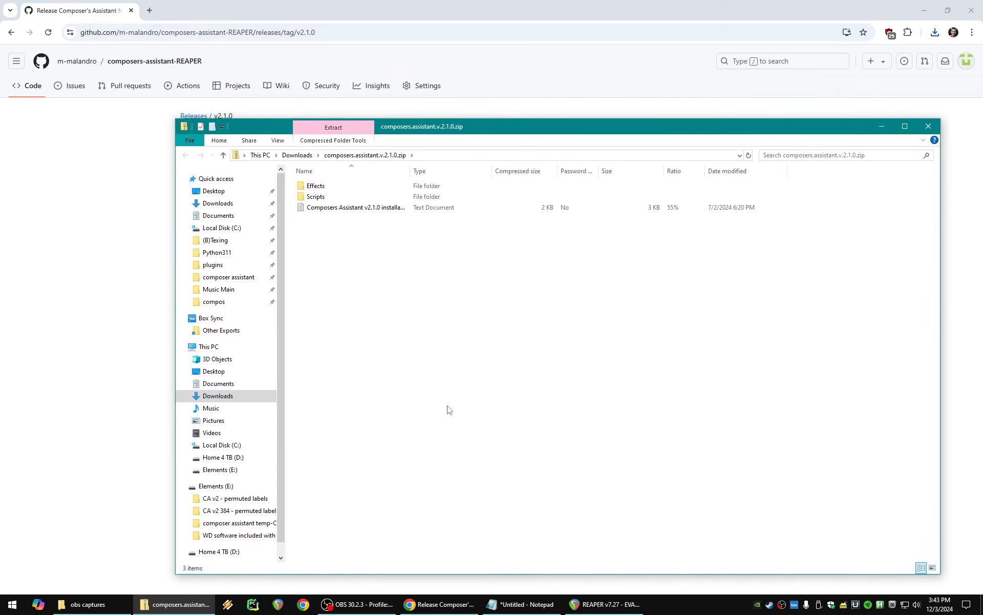
- Show REAPER's resource path in the file explorer from within REAPER, and bring the composers.assistant.v.2.1.0.zip window back in front
click(606, 605)
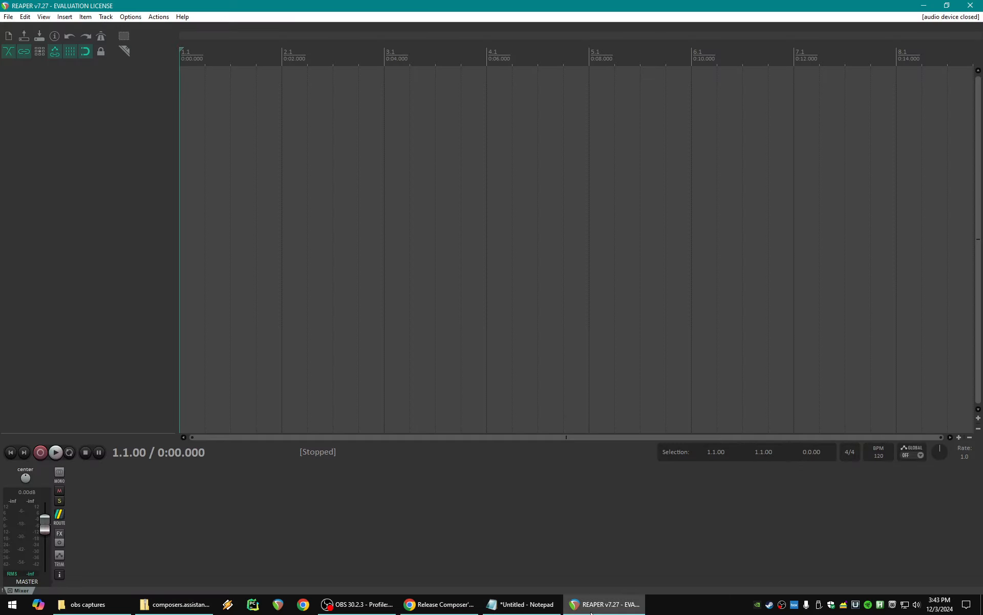
click(131, 17)
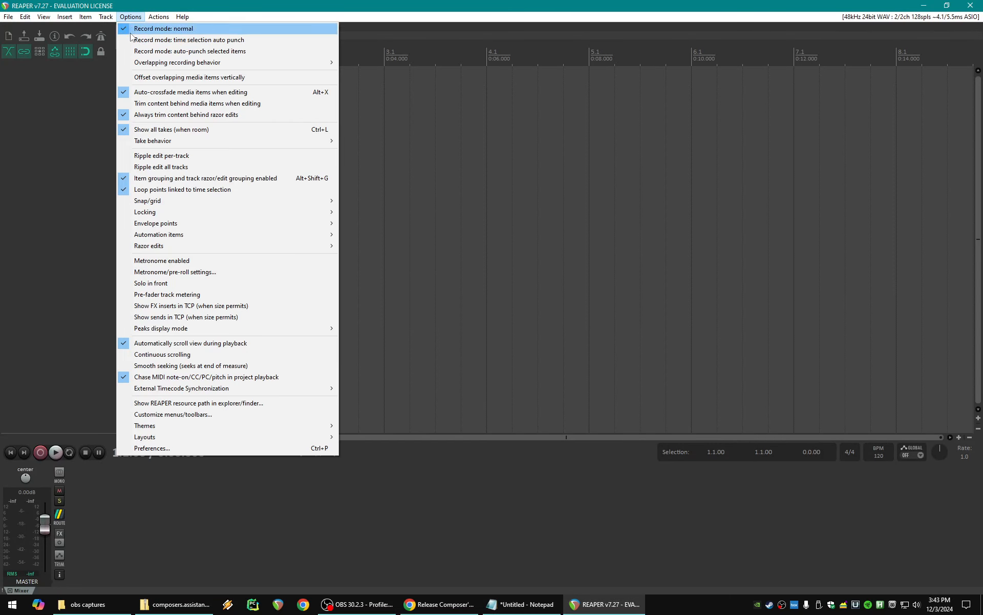
click(179, 403)
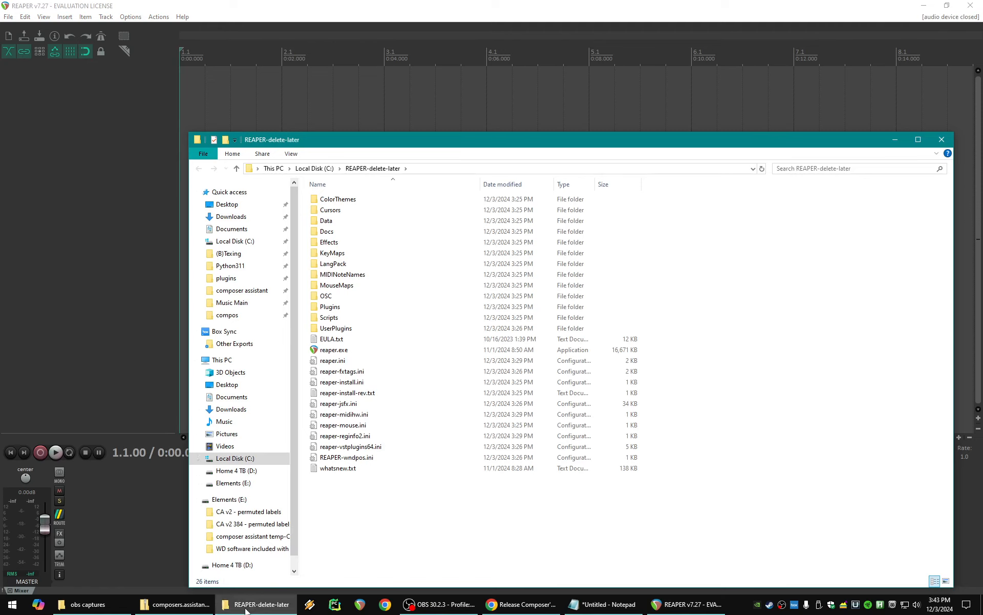
click(203, 603)
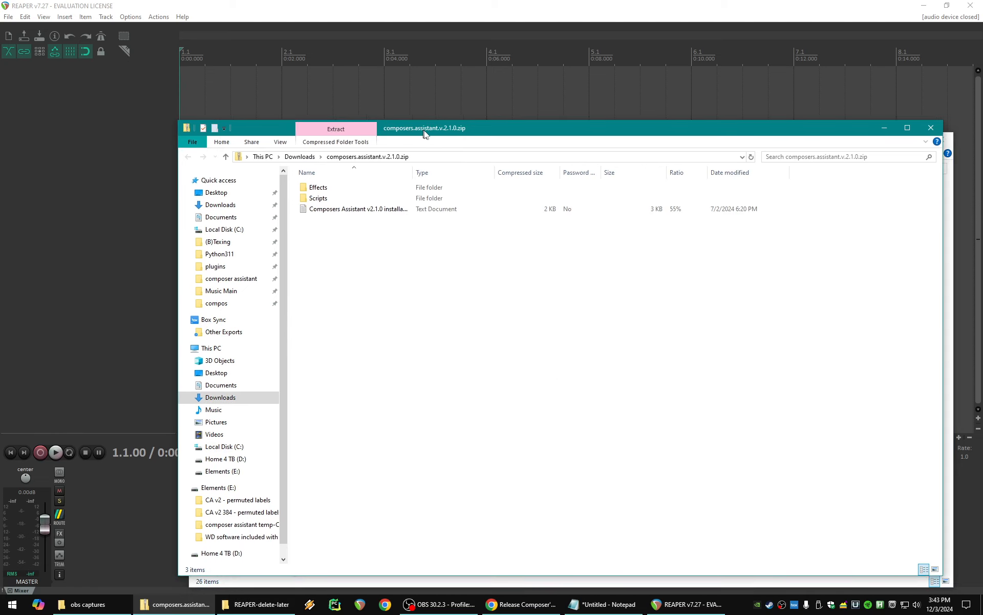
- Copy the Effects folder, Scripts folder and installation instructions file from composers.assistant.v.2.1.0.zip into the REAPER-delete-later folder
drag(421, 132, 744, 184)
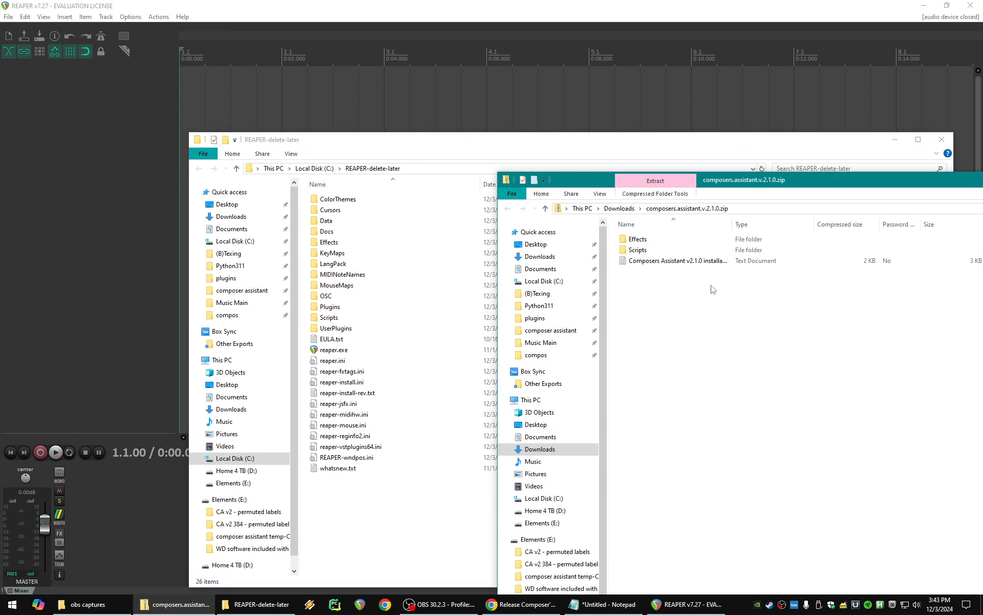
drag(719, 314, 376, 513)
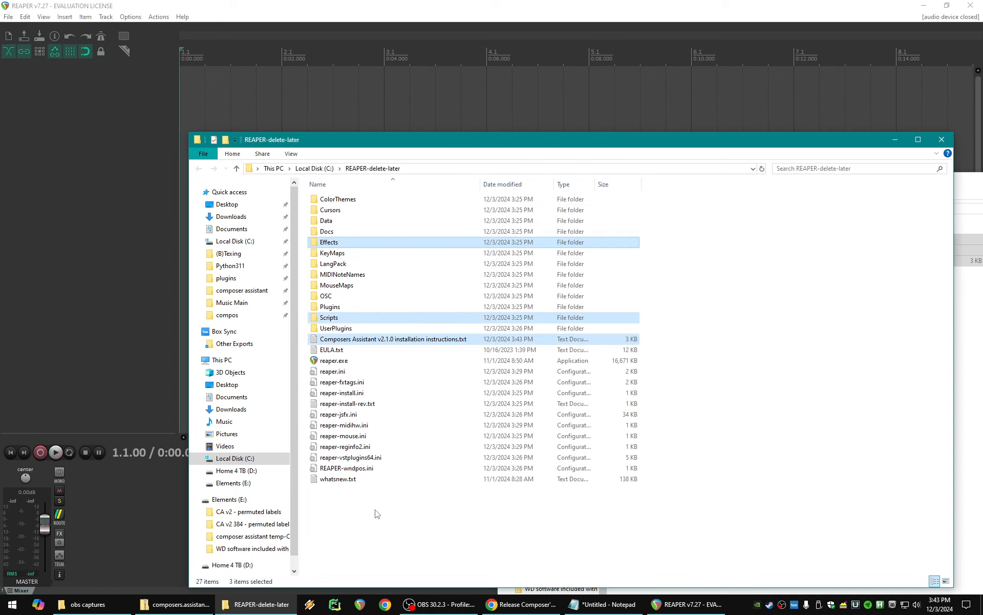
- Check against the README's step 5 that composers_assistant_nn_server.py is in the Scripts\composers_assistant_v2 folder of REAPER-delete-later
key(alt+Tab)
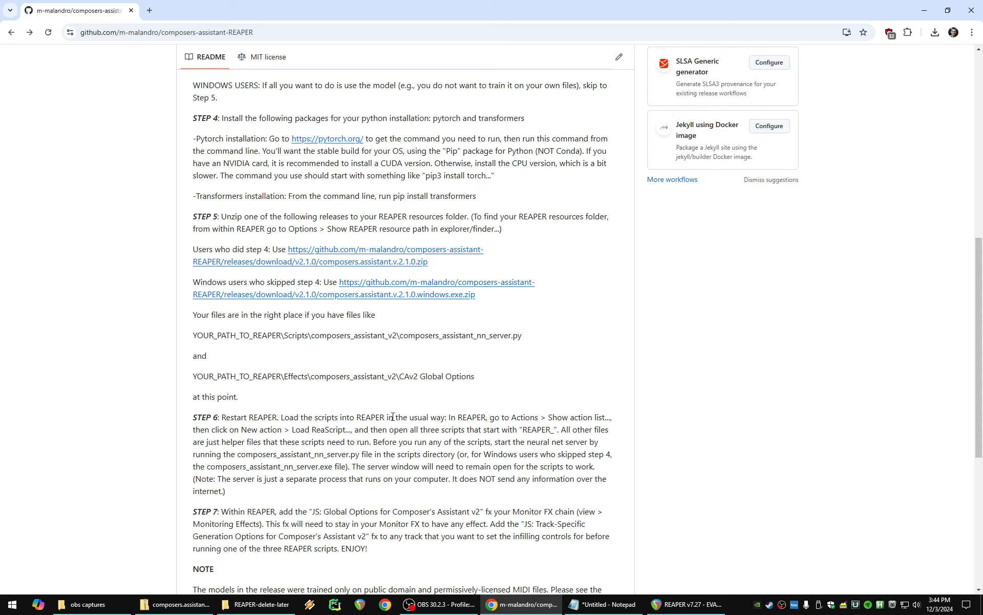
click(252, 608)
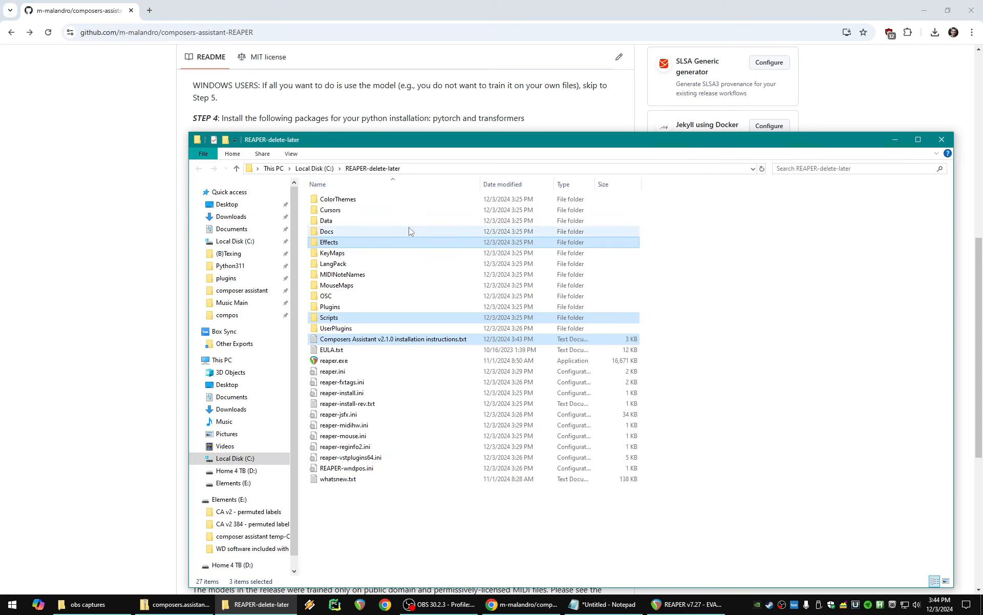
drag(397, 149, 741, 137)
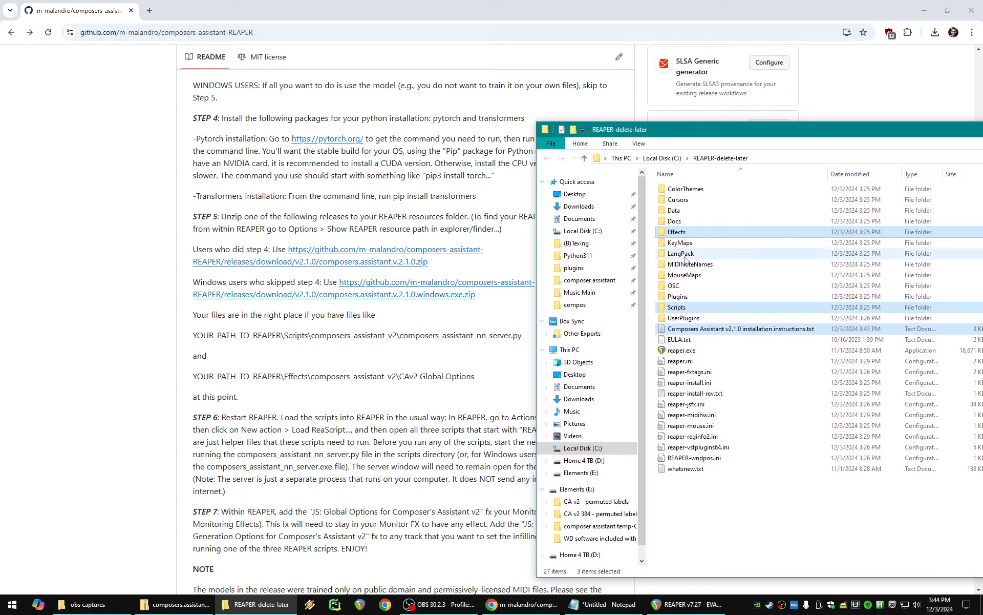
click(710, 311)
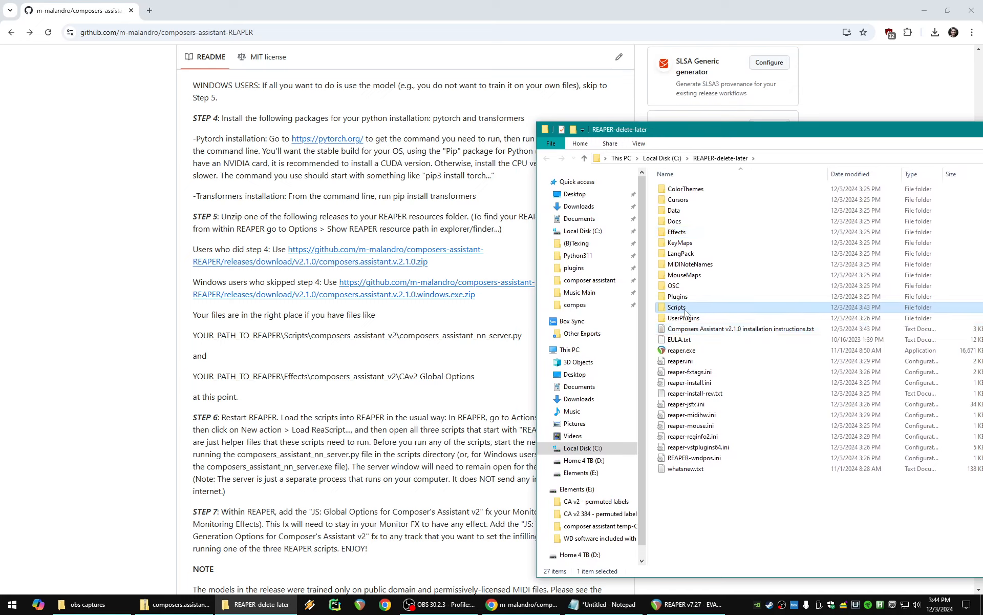
double_click(685, 309)
double_click(700, 201)
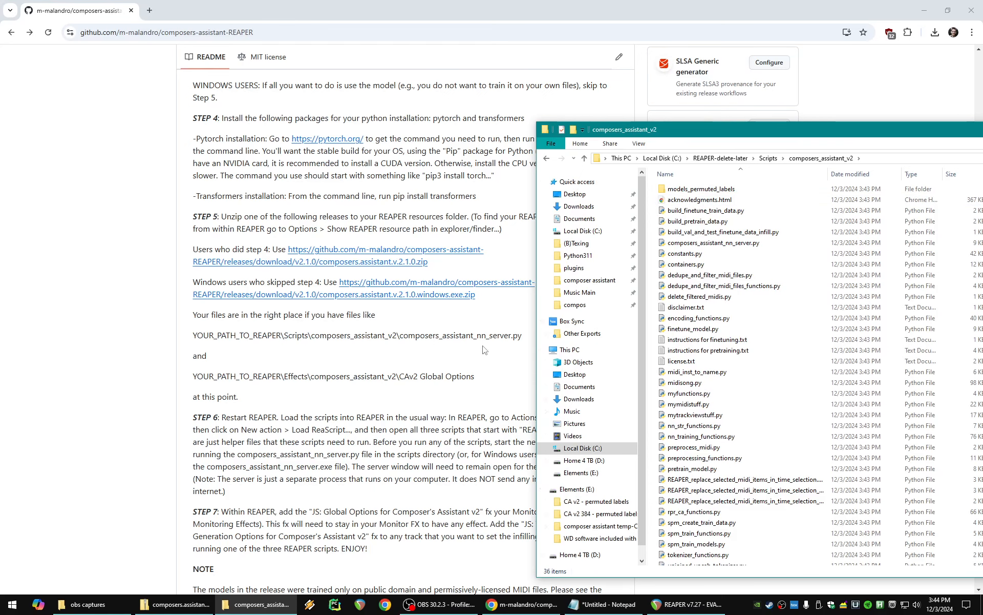
click(722, 245)
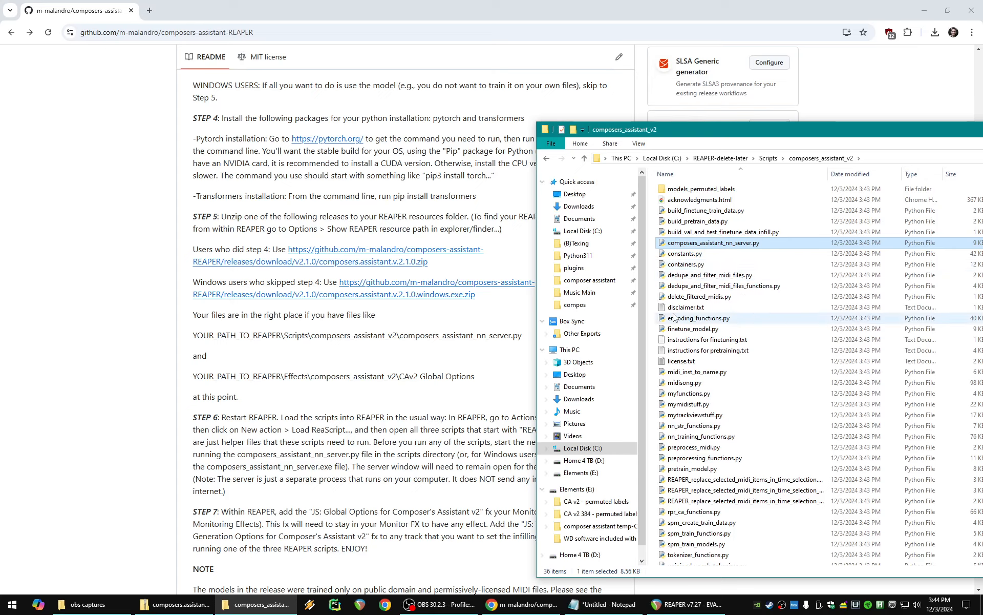
- Return to the REAPER-delete-later folder and check the contents of its Effects\composers_assistant_v2 subfolder
click(730, 160)
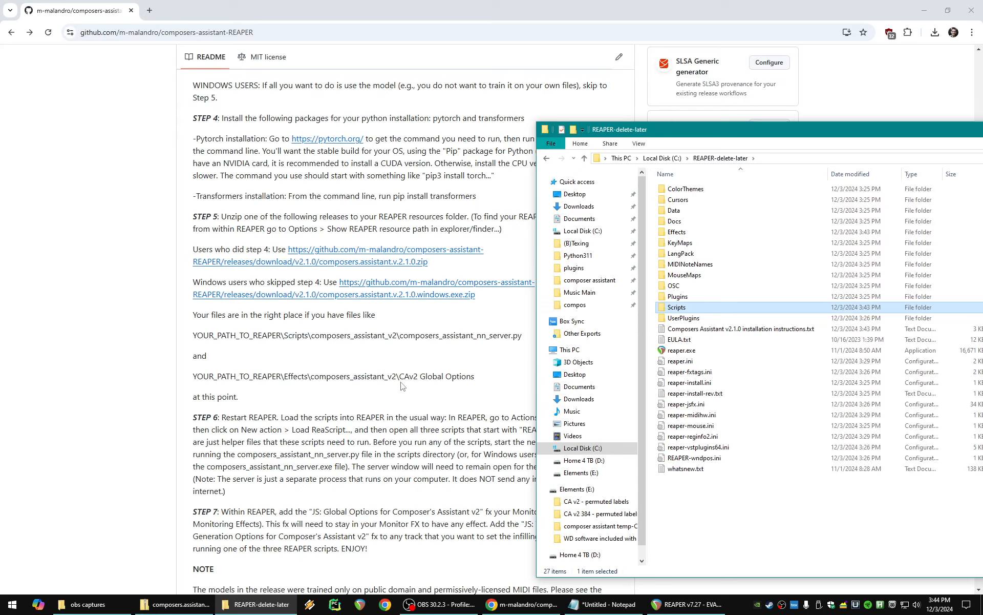
double_click(698, 232)
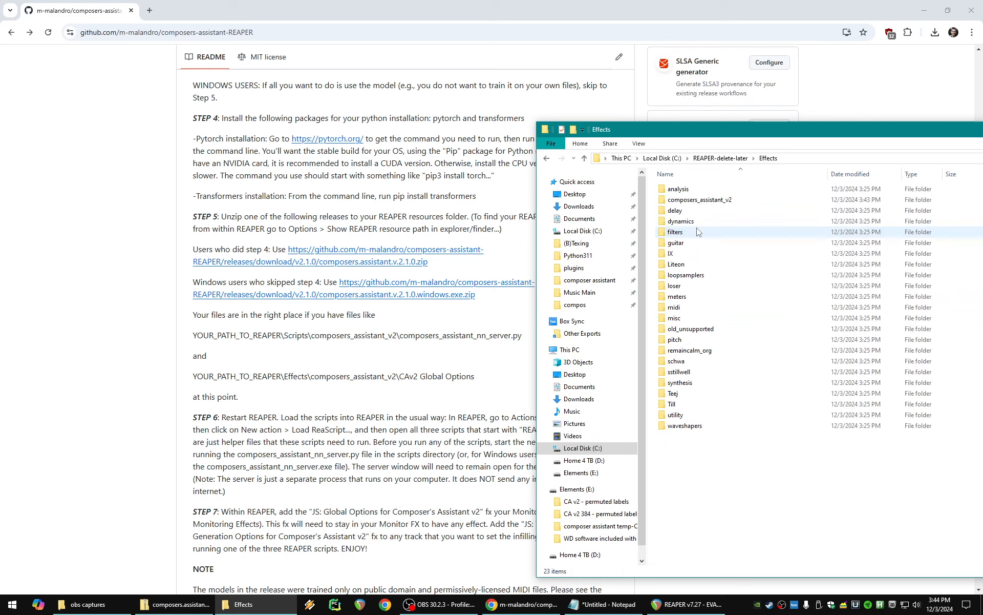
double_click(701, 200)
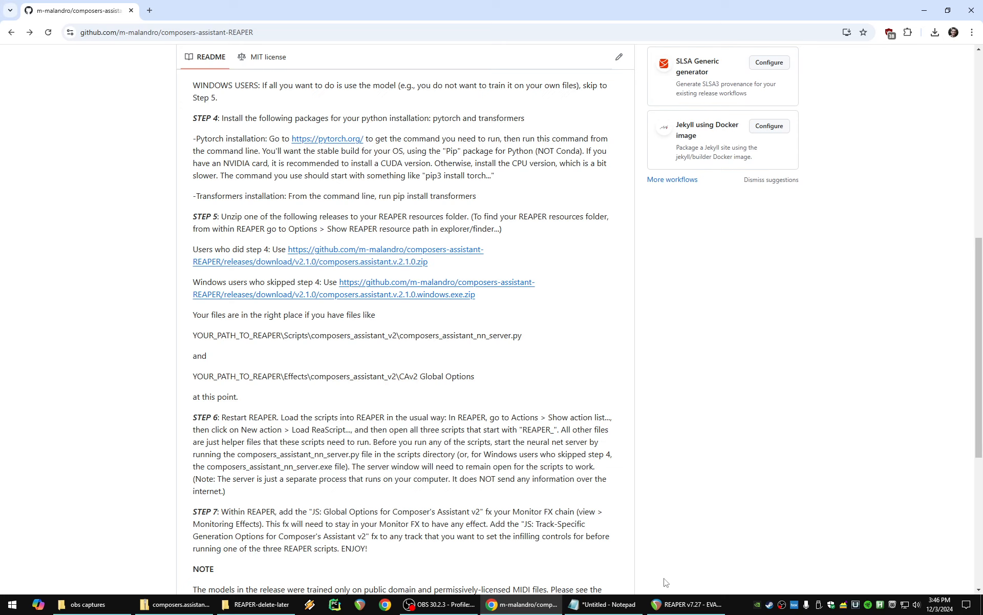
- In REAPER's action list, load the three ReaScripts starting with REAPER_replace_selected_midi_items_in_time_selection from the composers_assistant_v2 scripts folder
click(686, 604)
click(159, 16)
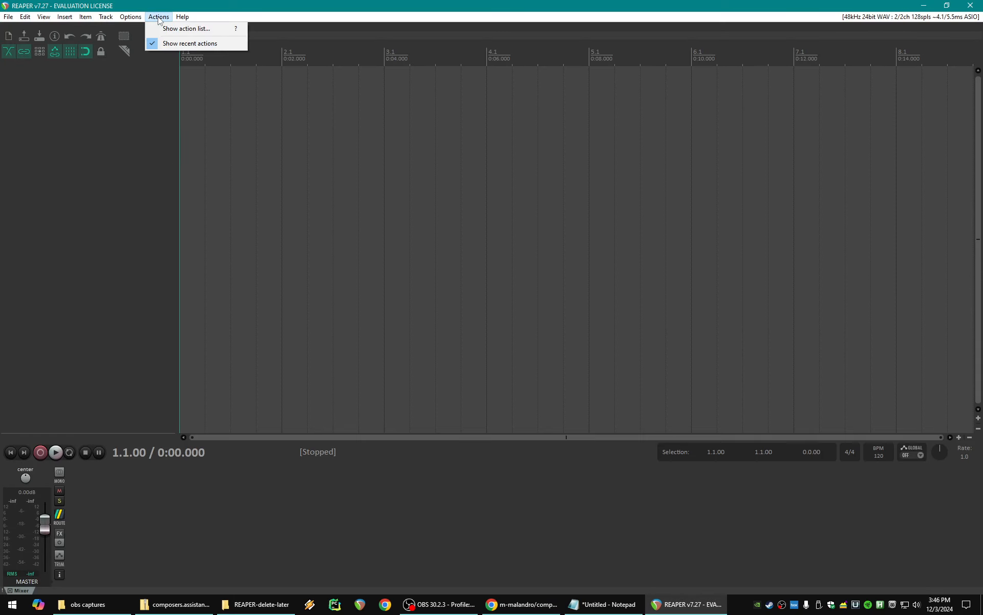
click(182, 28)
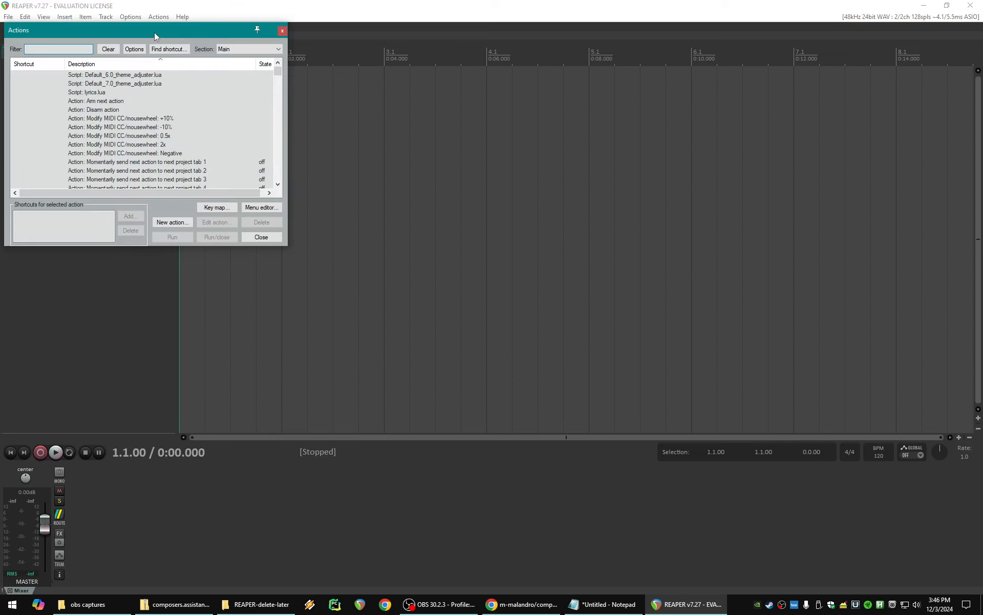
drag(154, 31, 362, 171)
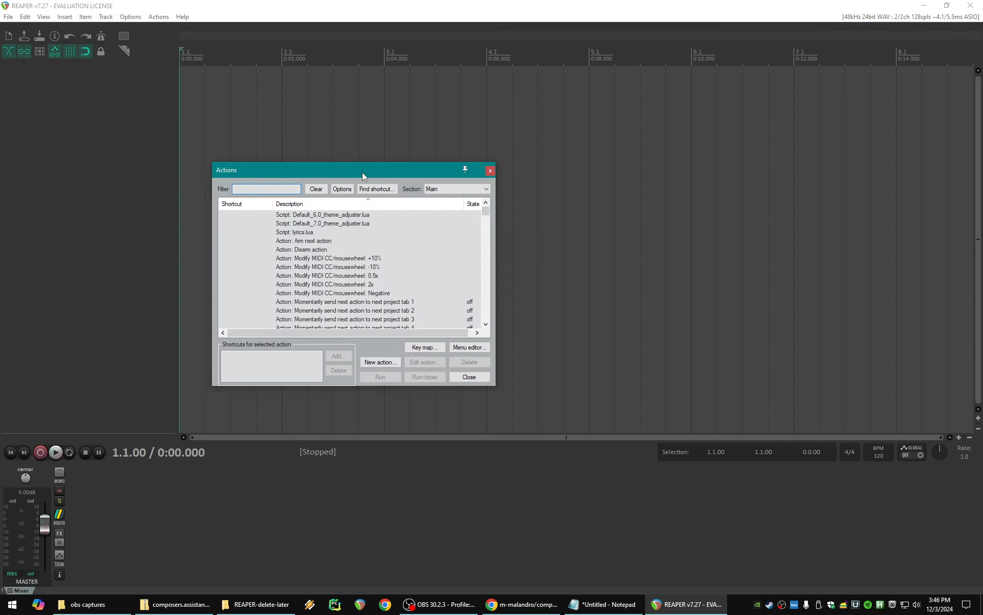
click(372, 362)
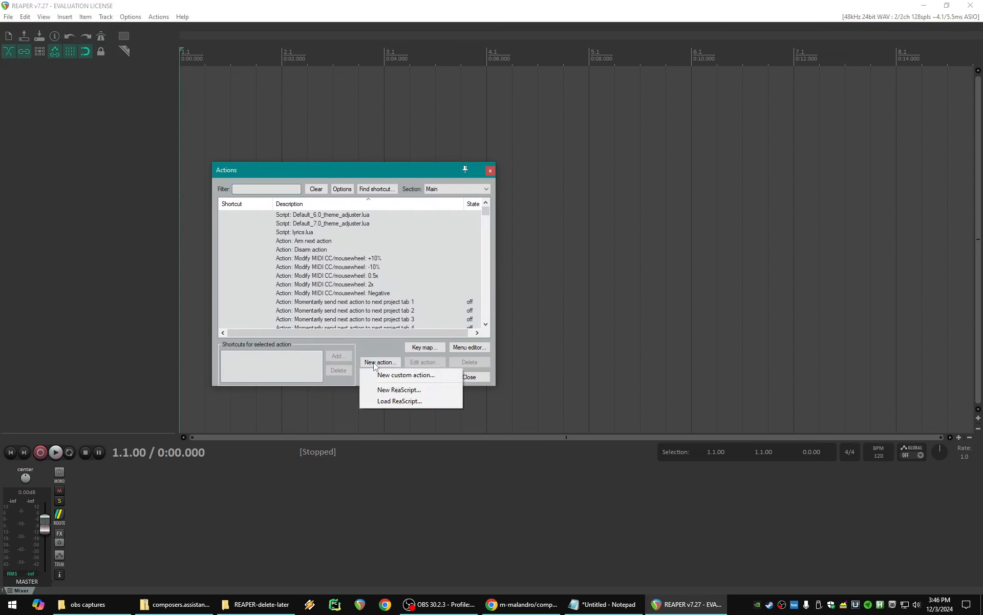
click(392, 402)
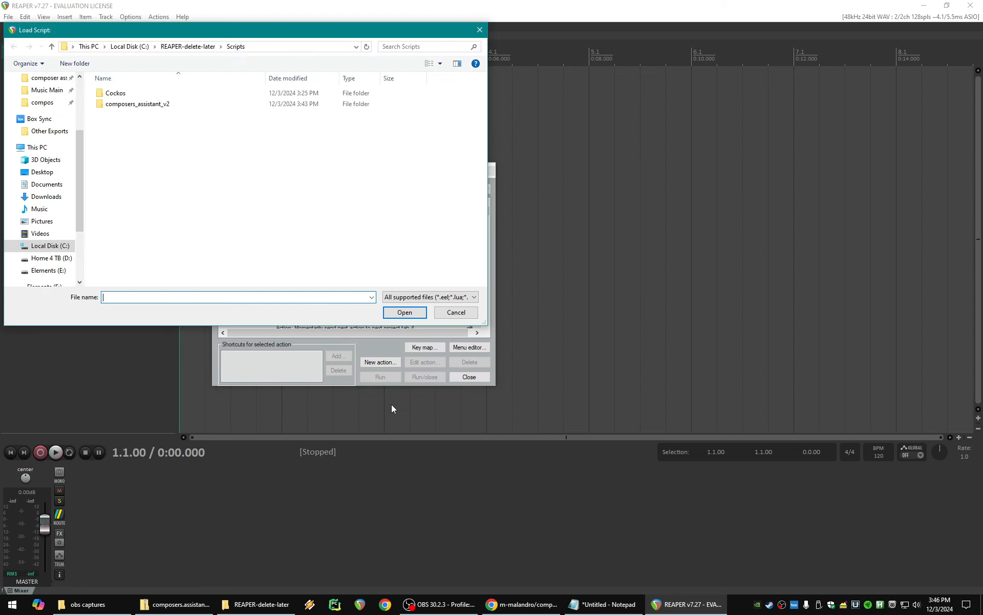
double_click(152, 104)
scroll(227, 175, down, 4)
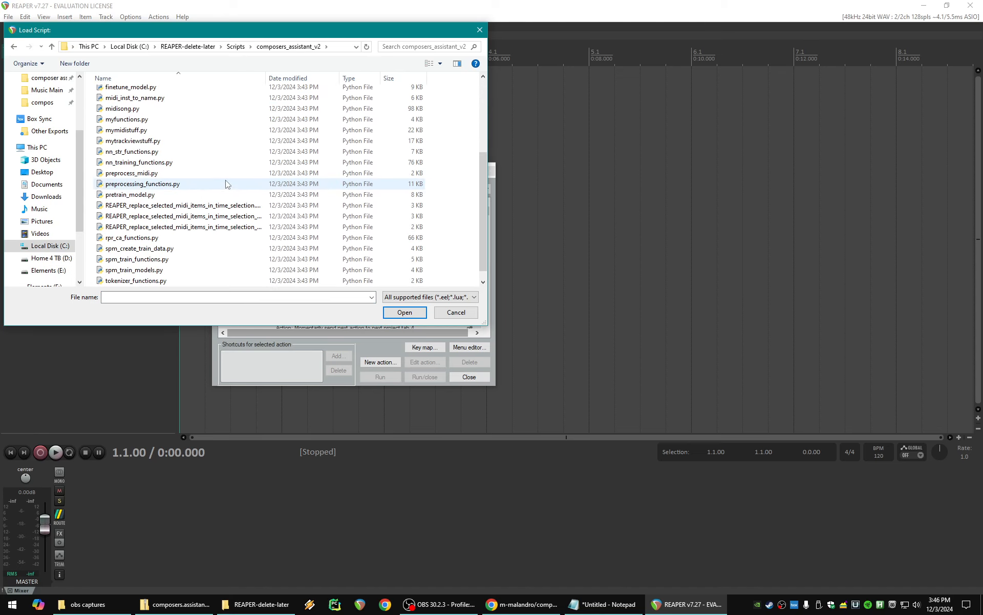
click(218, 195)
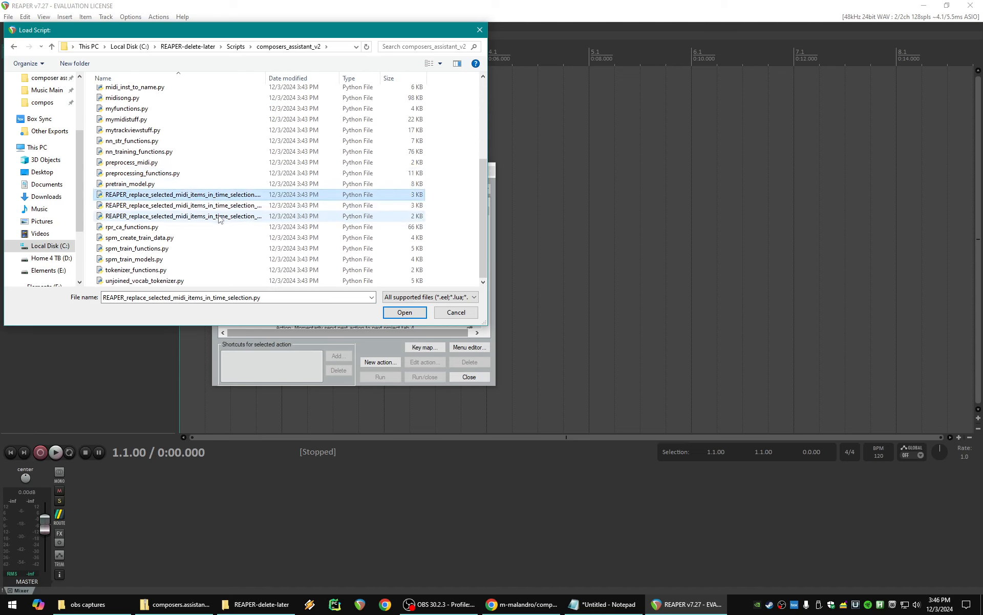
shift+click(218, 216)
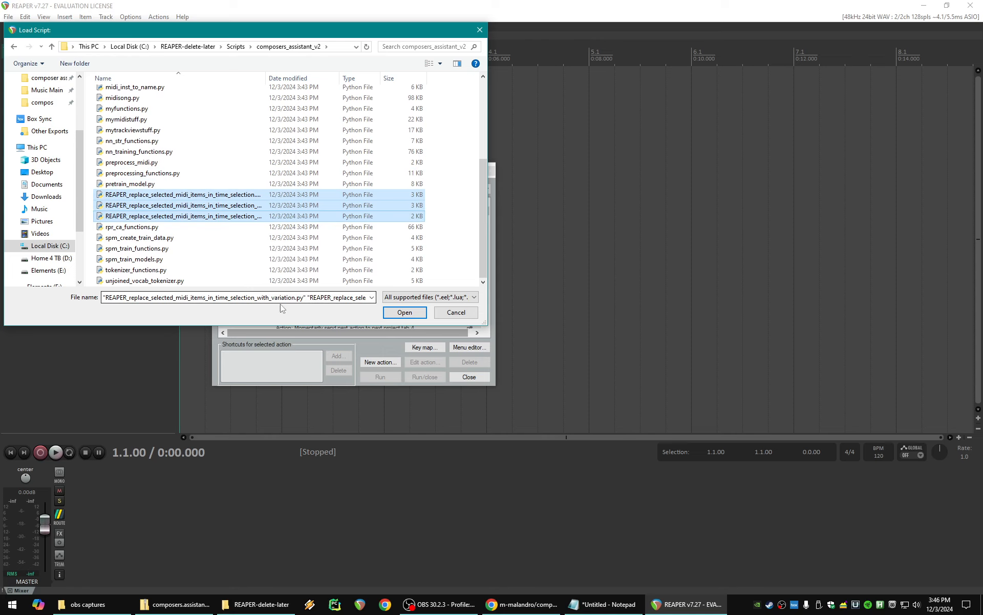
click(393, 314)
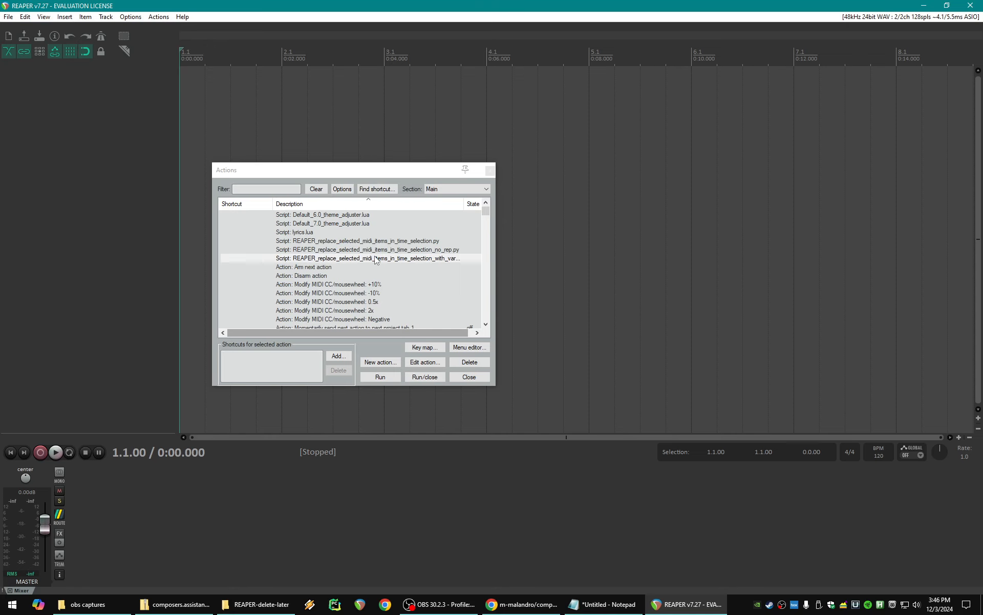
- Run composers_assistant_nn_server.py from the Scripts\composers_assistant_v2 folder and move its console window fully into view
click(260, 601)
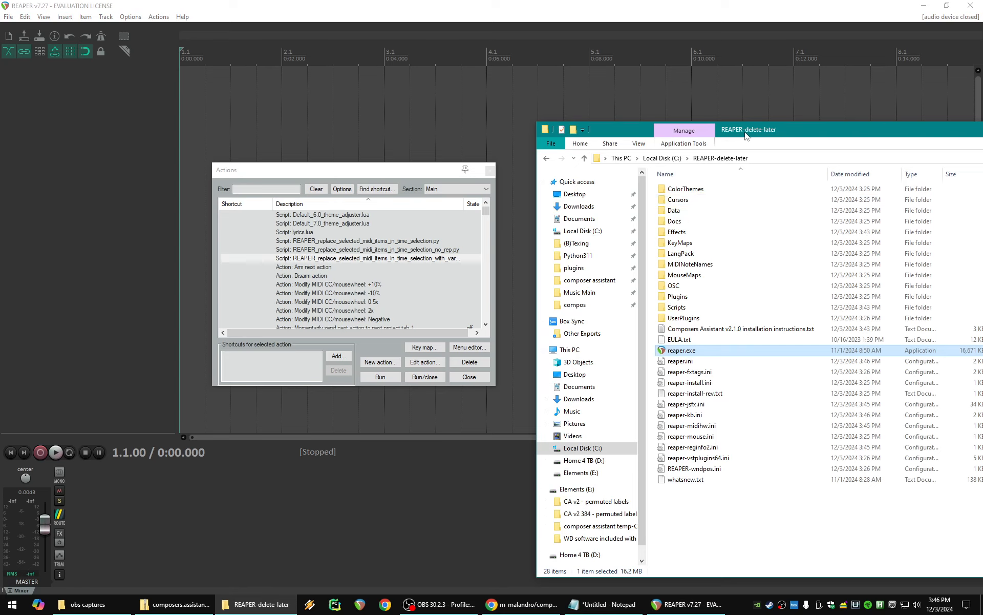
drag(727, 129, 566, 112)
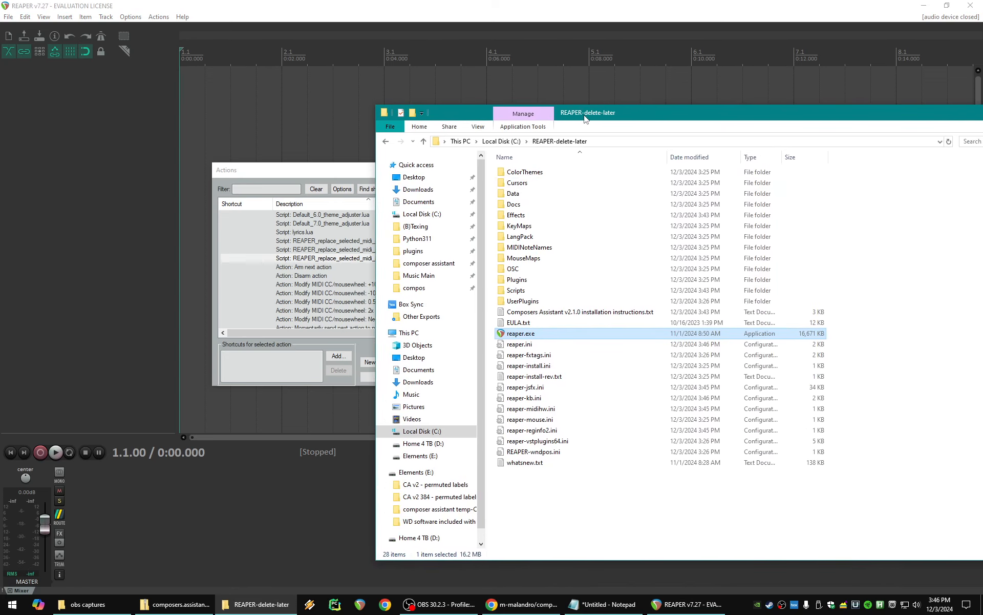
double_click(542, 289)
double_click(543, 183)
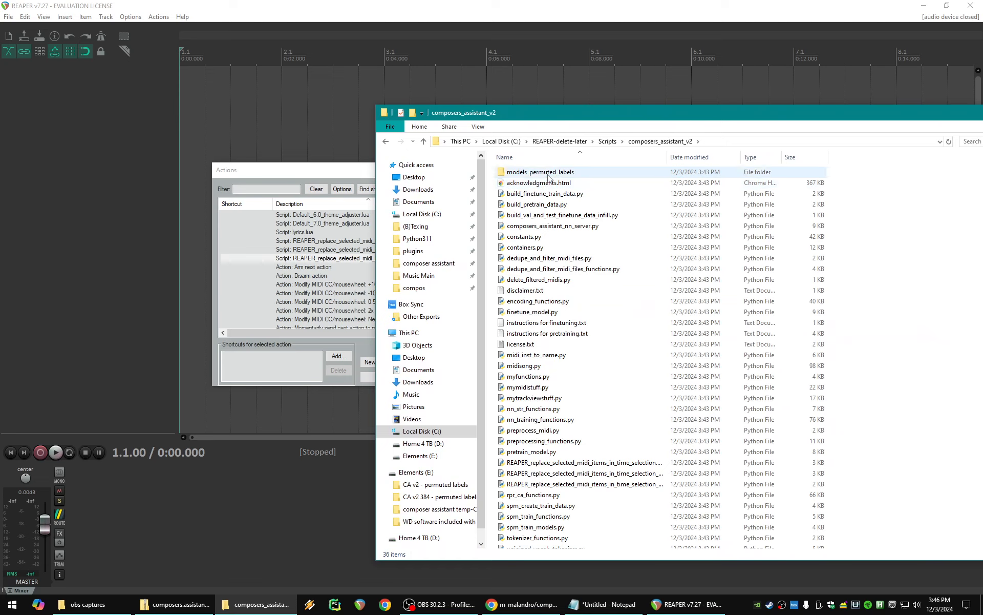
click(567, 227)
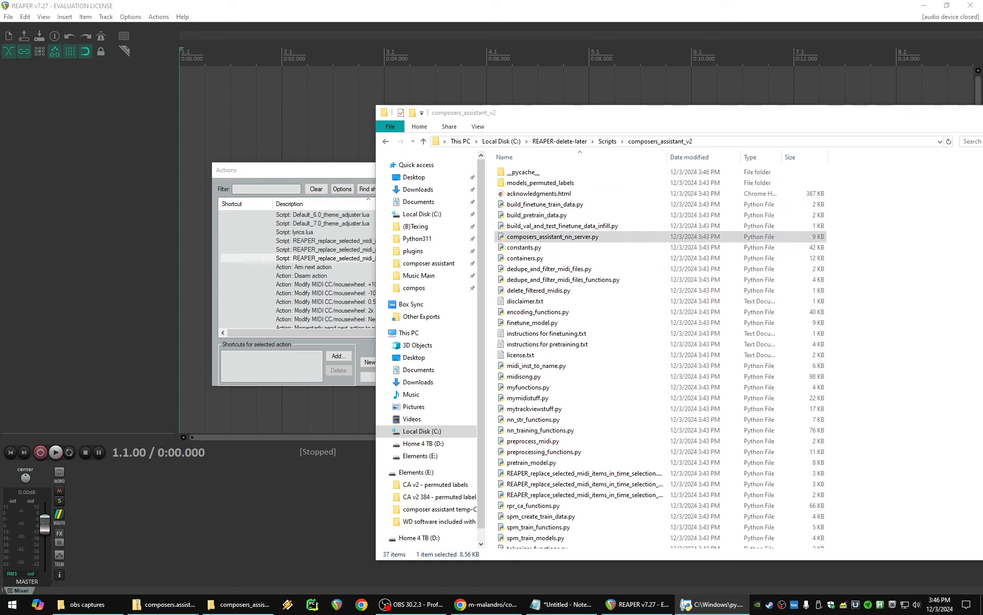
drag(976, 139, 586, 173)
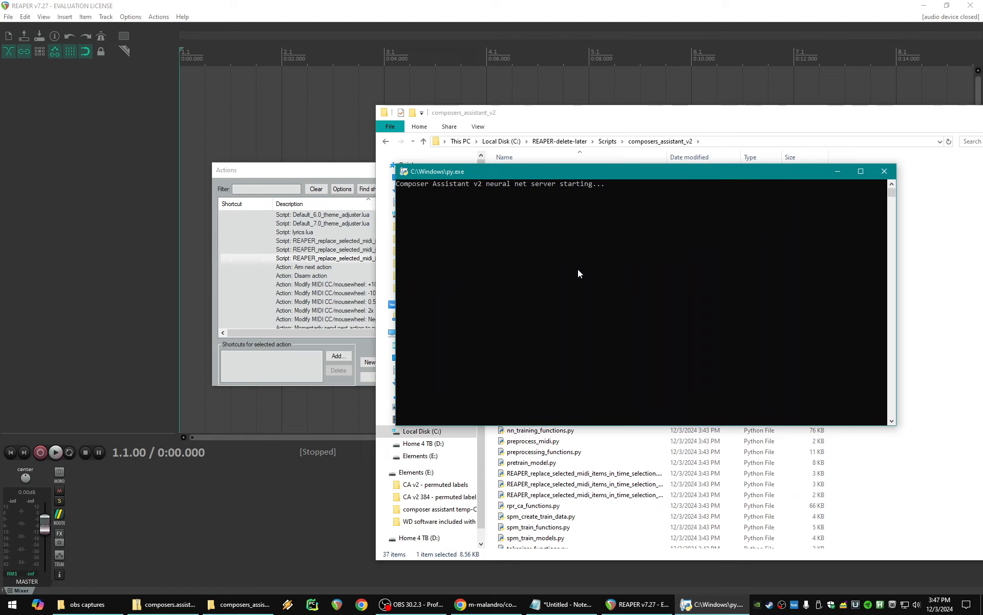
- Add two new tracks to the REAPER project
right_click(106, 99)
click(114, 106)
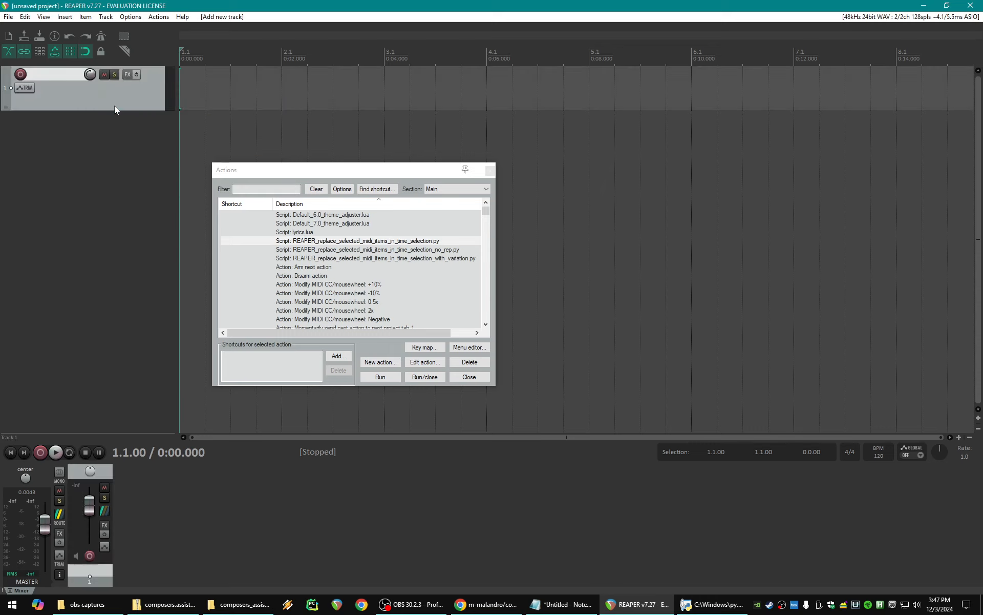
right_click(90, 141)
click(107, 145)
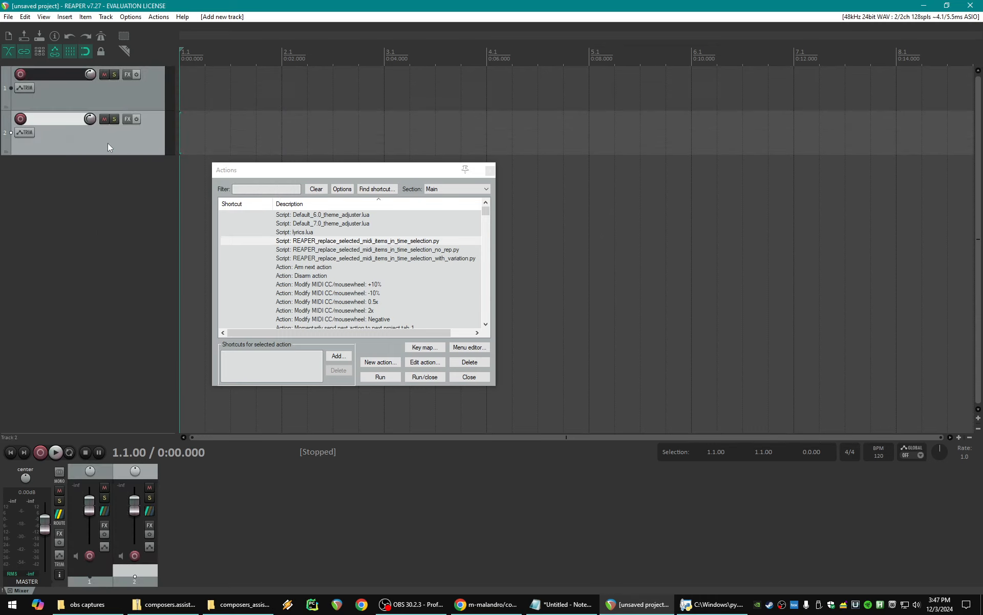
- Name the first track "piano" and the second track "violin"
double_click(56, 75)
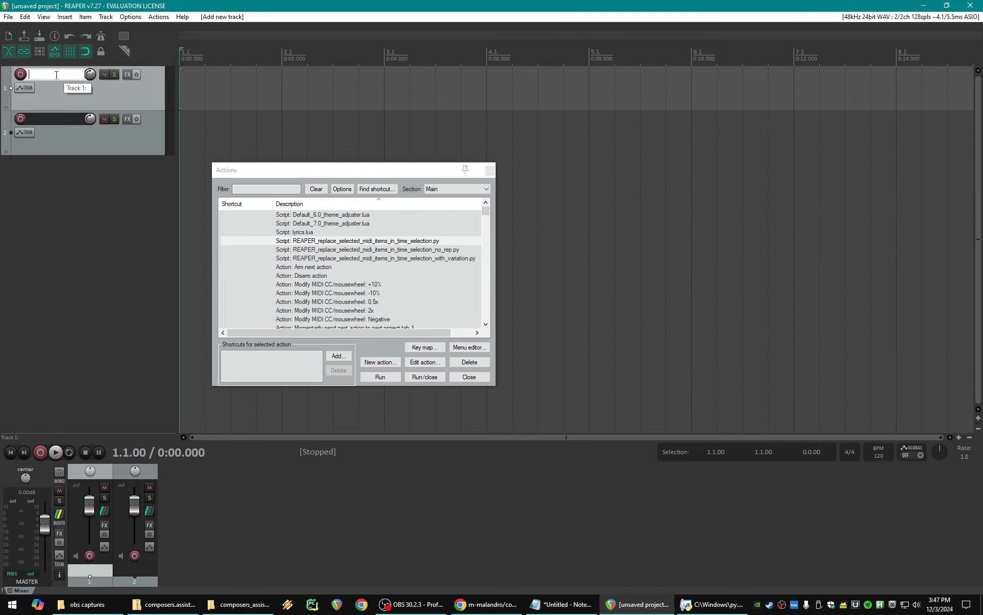
text(piano)
double_click(49, 119)
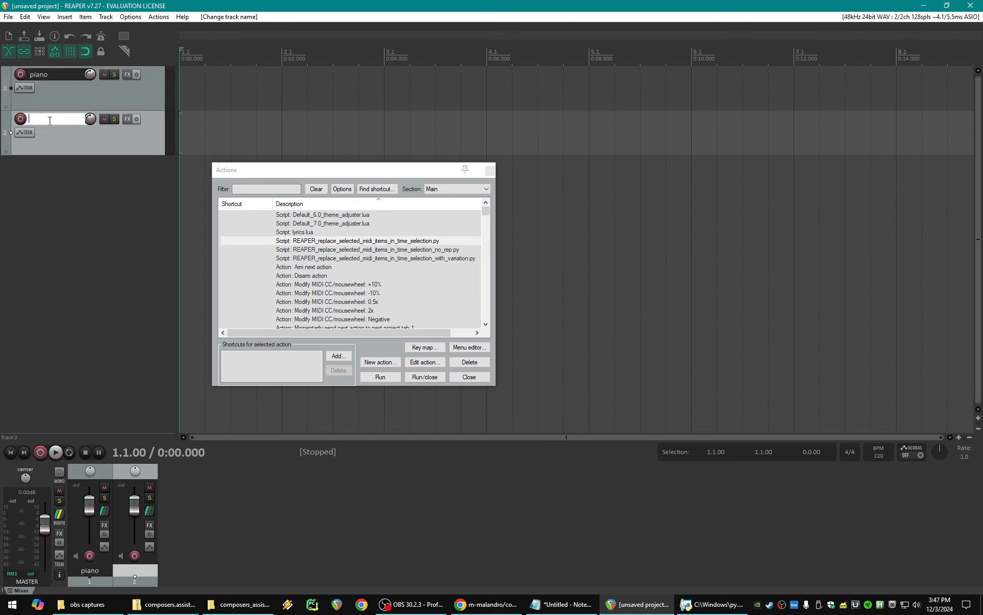
text(violin)
key(Return)
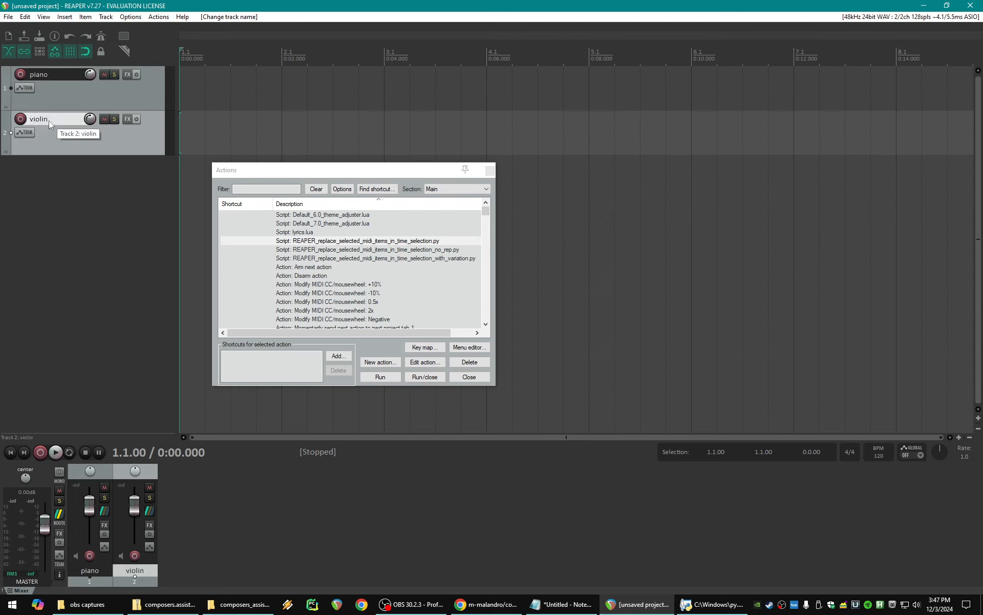
- Set the grid line spacing to Measure in the snap and grid settings, and close them
right_click(86, 52)
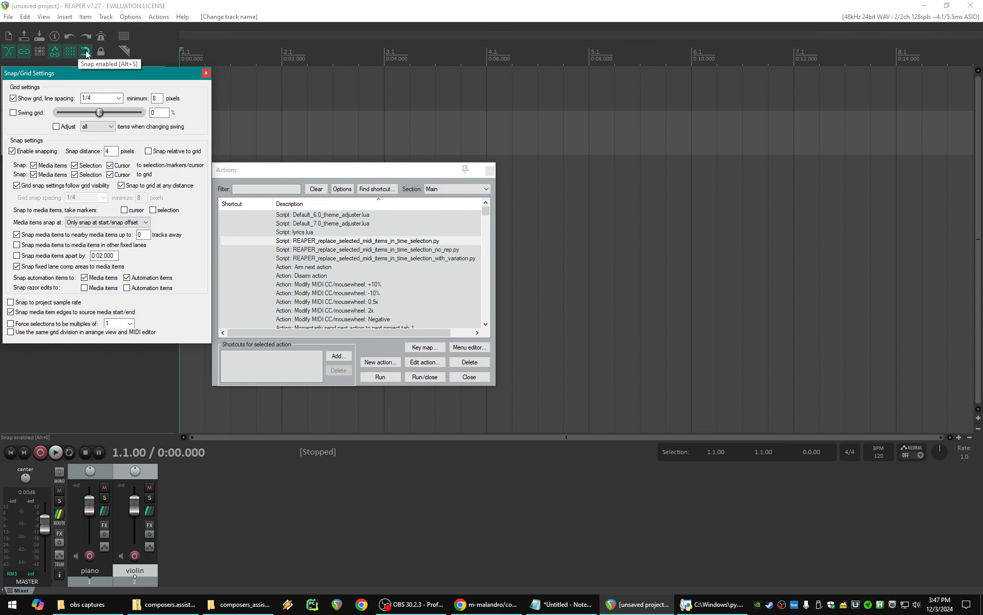
click(119, 98)
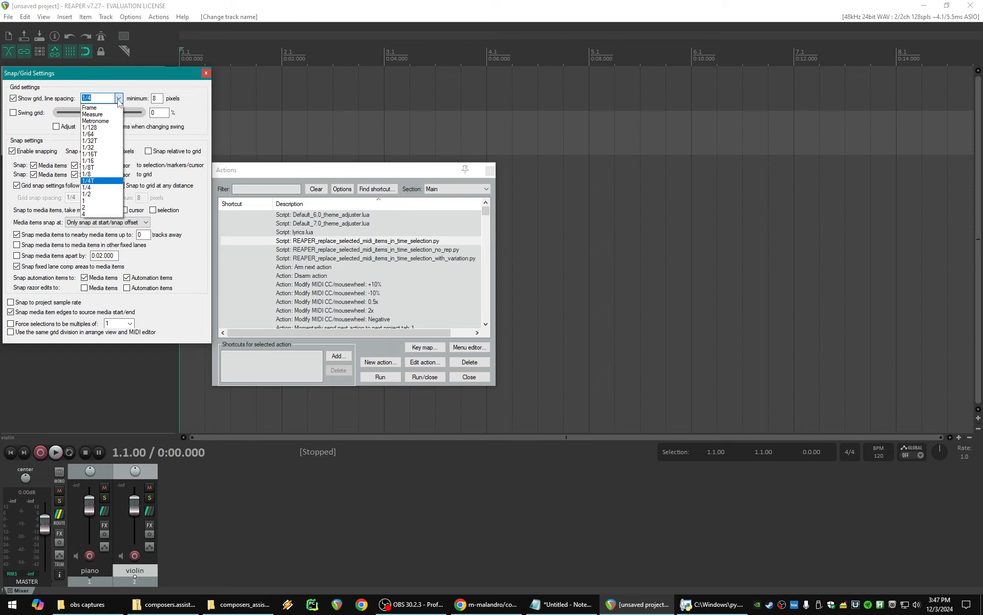
click(98, 114)
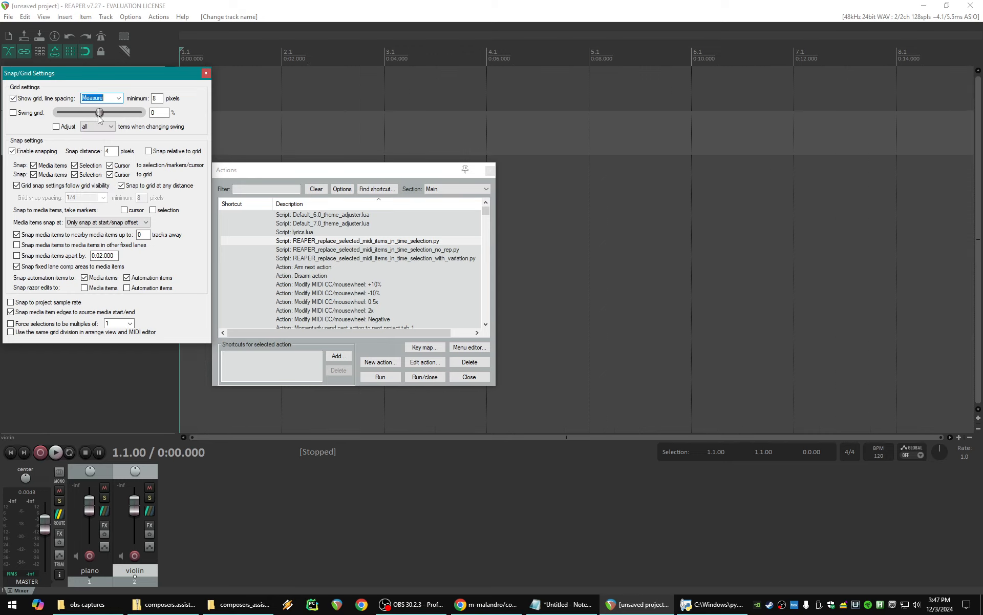
click(206, 73)
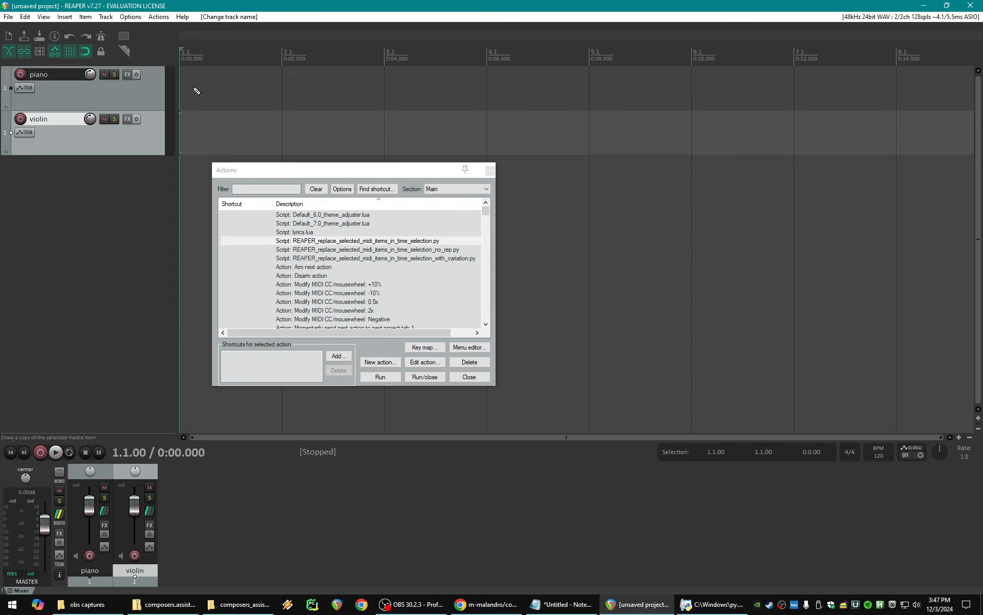
- Draw an empty MIDI item spanning measures 1 to 4 on both the piano and violin tracks, and select both items
drag(197, 92, 558, 106)
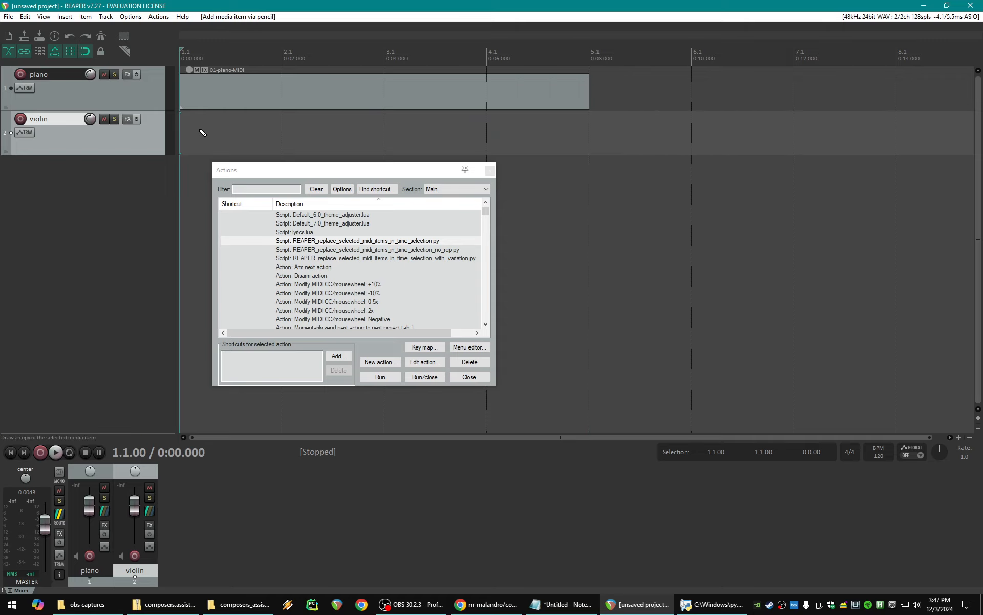
drag(202, 132, 555, 142)
drag(574, 179, 497, 87)
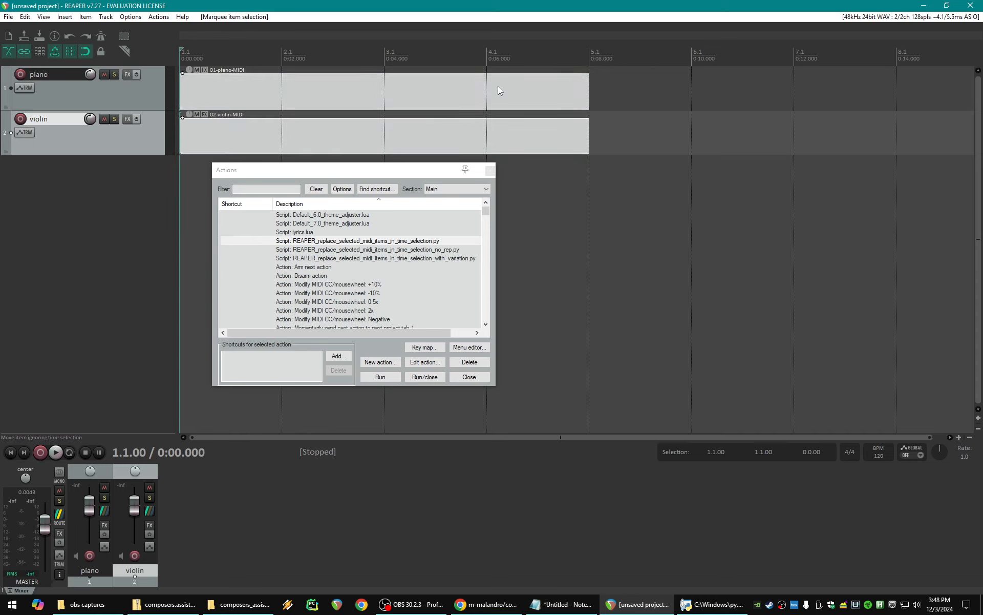
- Run REAPER_replace_selected_midi_items_in_time_selection.py on the selected items and move the script's console output window clear of the tracks
click(346, 241)
click(381, 376)
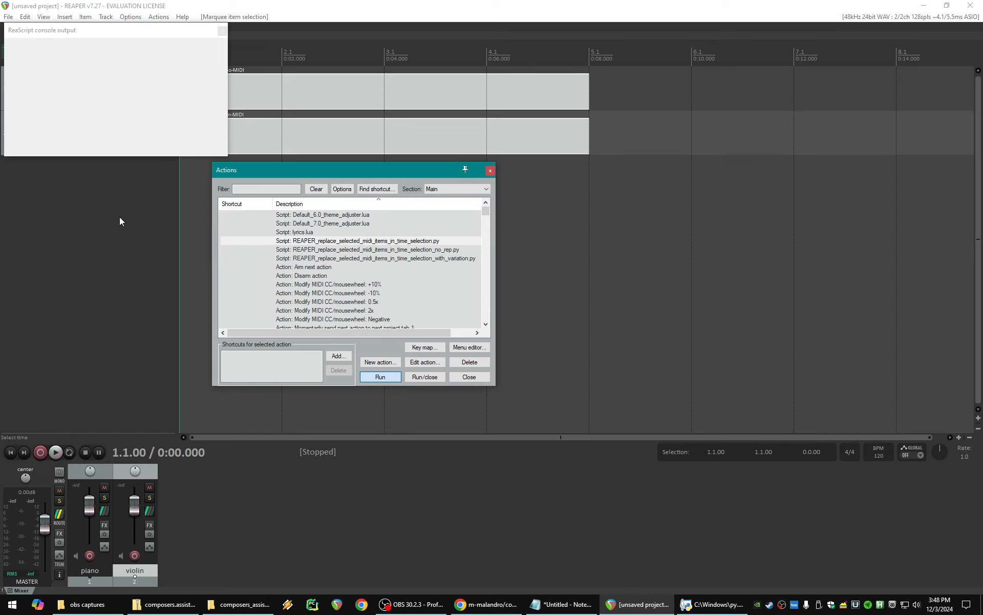
click(117, 33)
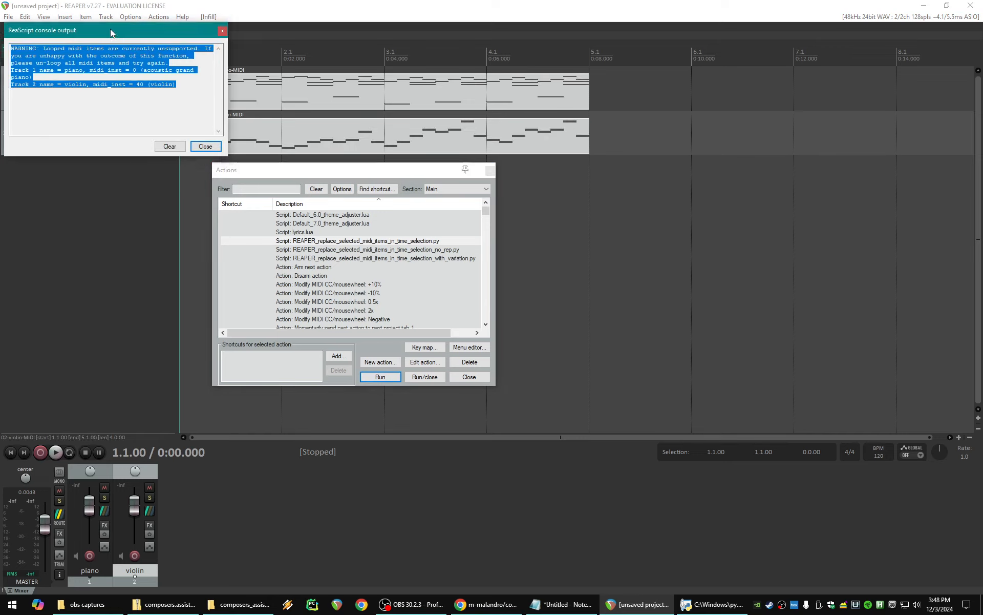
drag(118, 32, 684, 192)
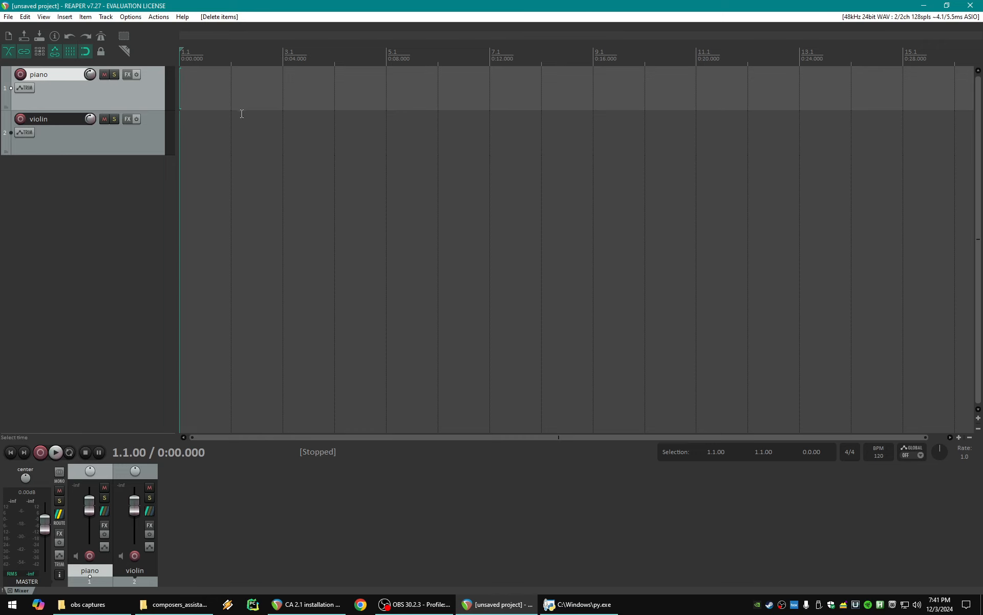
- Show the REAPER resource path in the file explorer and run composers_assistant_nn_server.py from its Scripts\composers_assistant_v2 folder
click(131, 17)
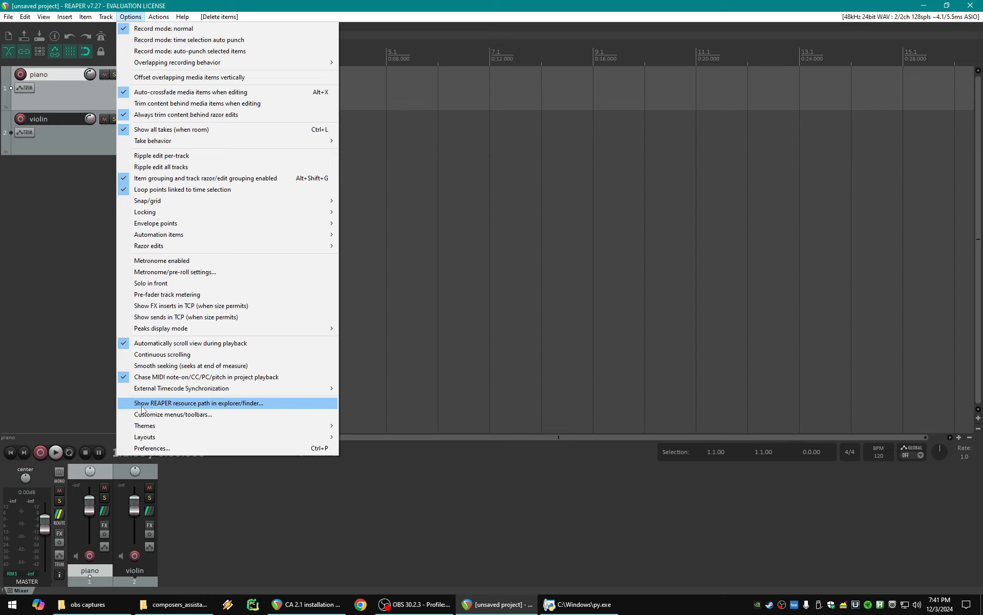
click(261, 404)
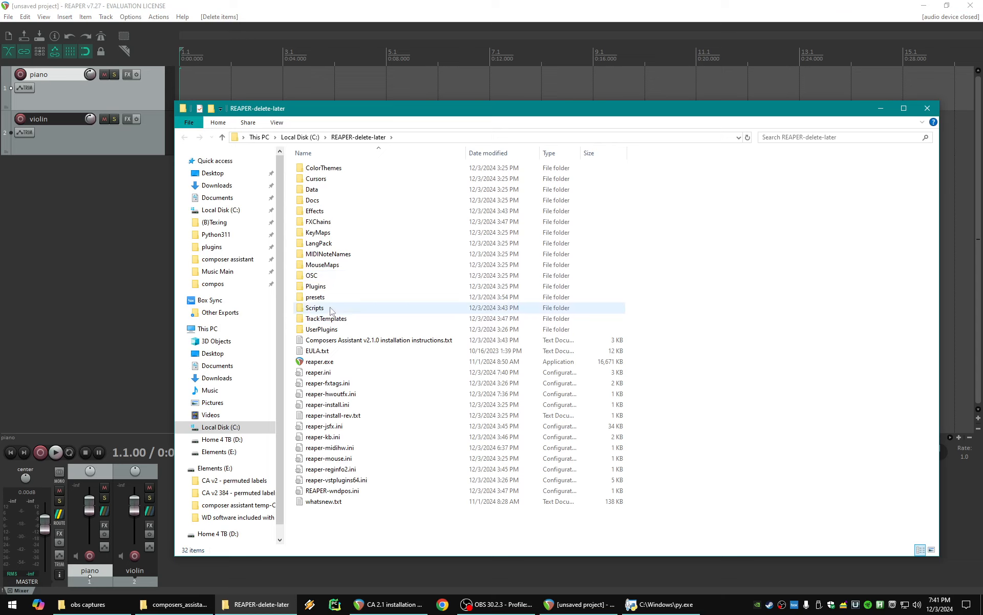
double_click(322, 307)
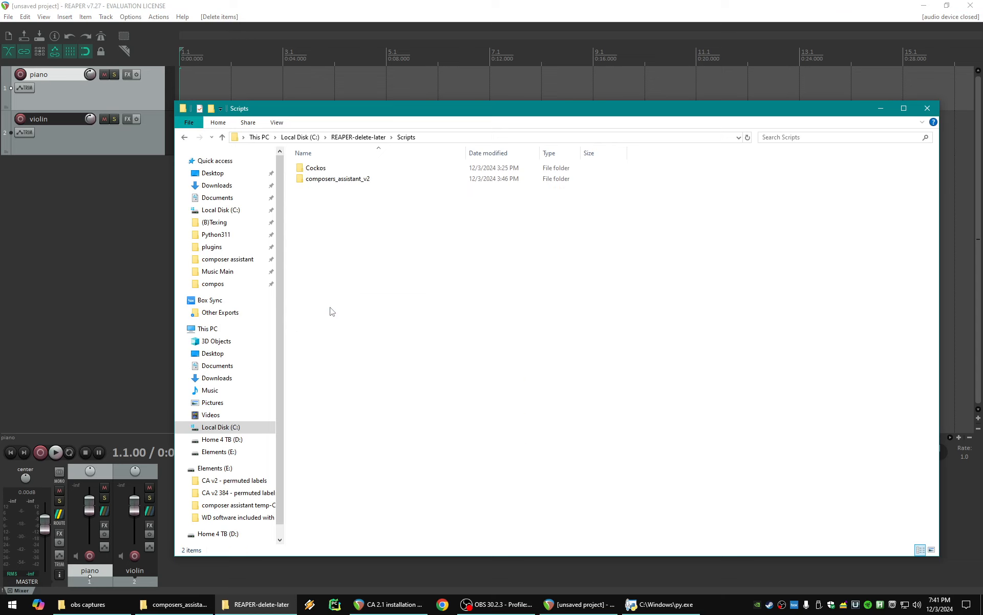
double_click(332, 179)
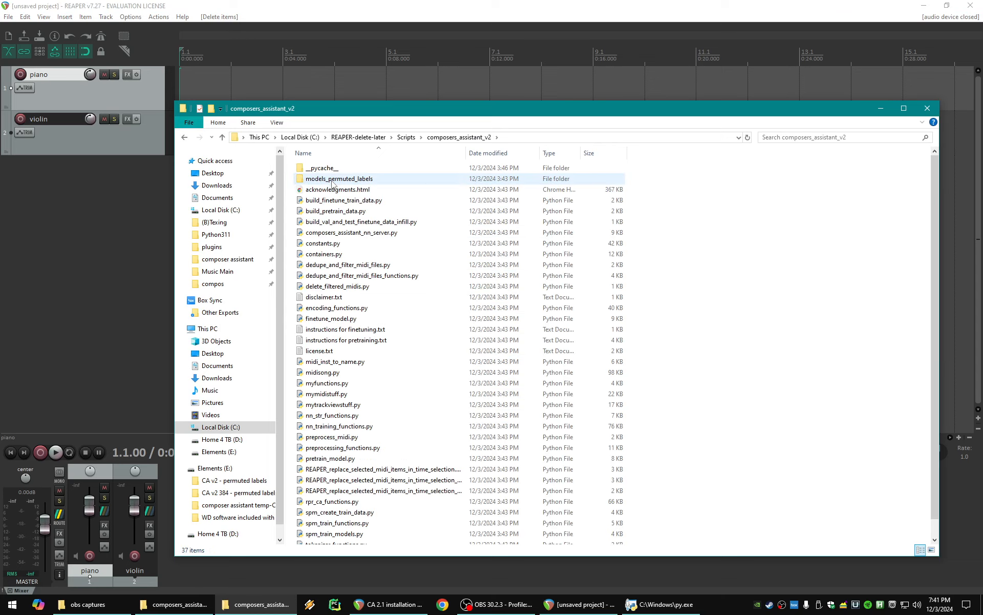
click(357, 233)
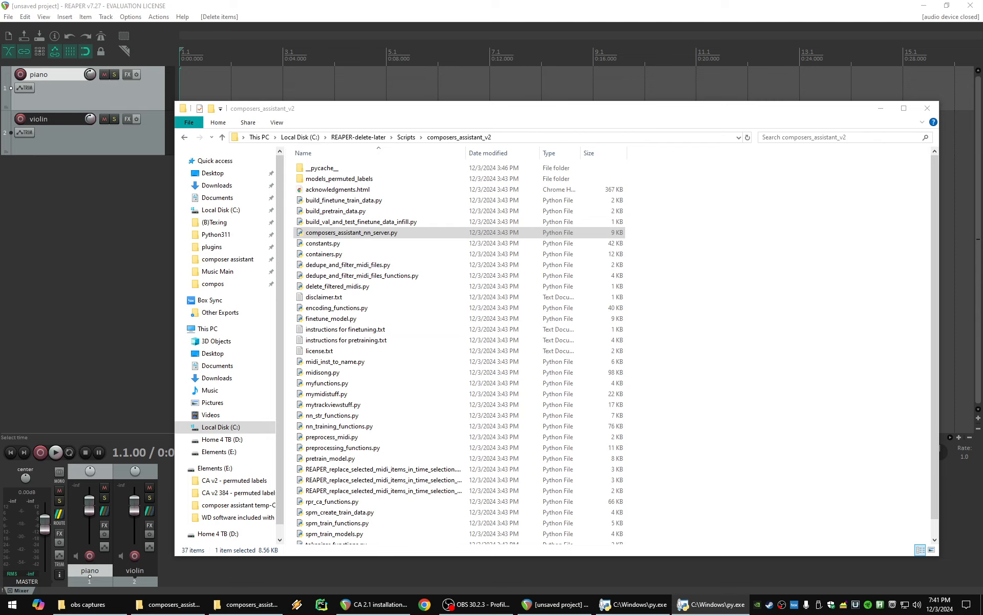
double_click(347, 232)
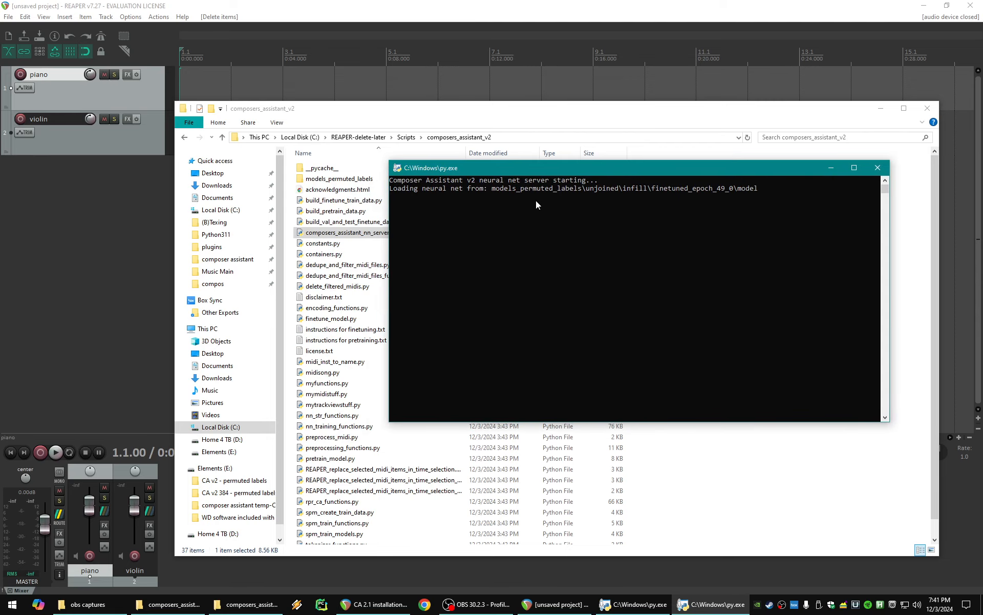